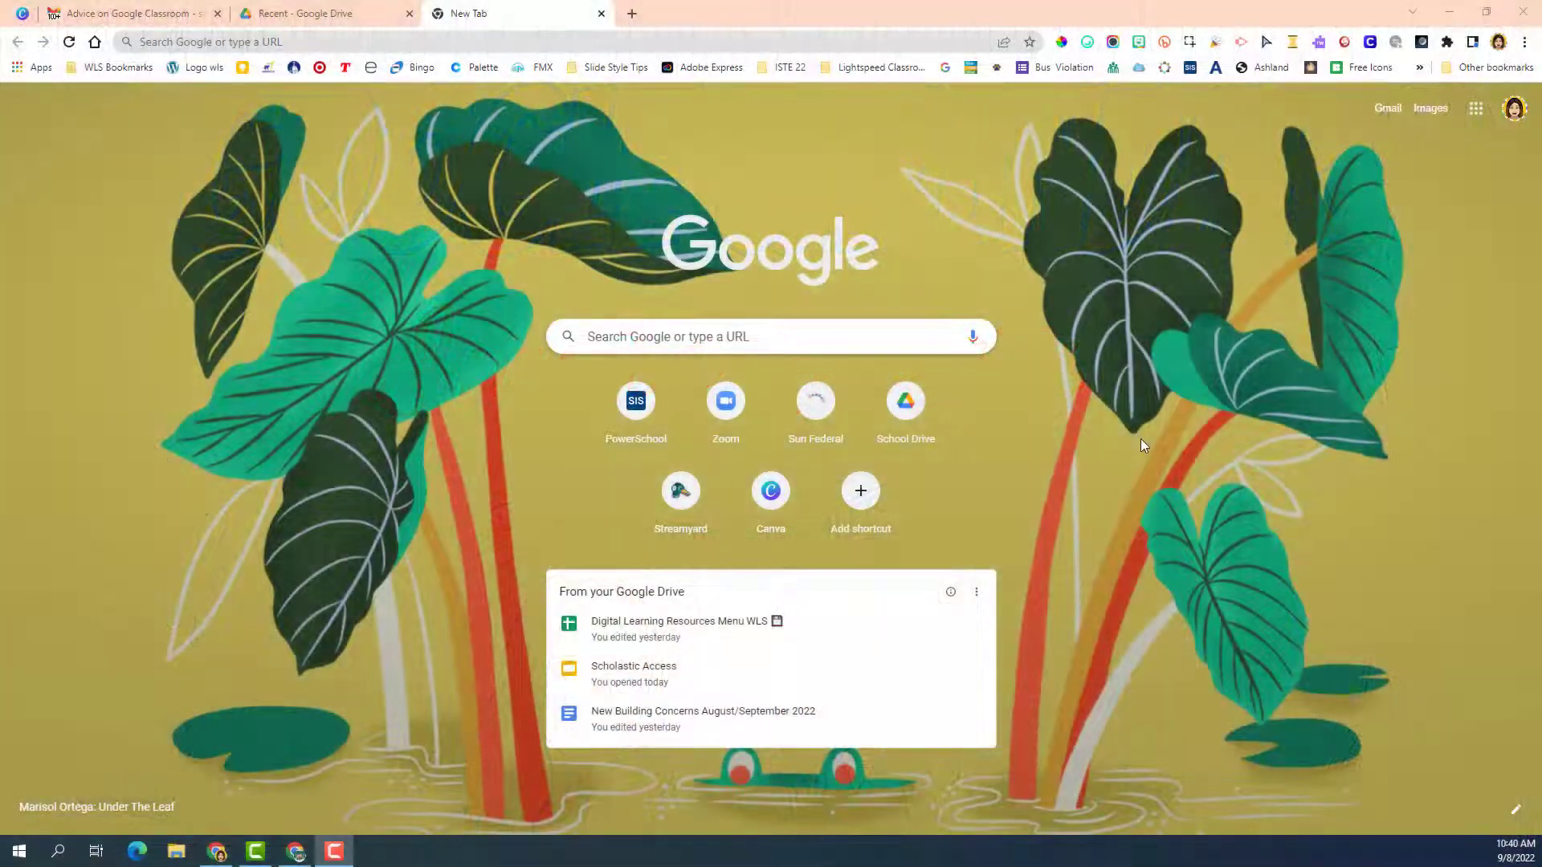
Open Google Calendar from the Google apps grid, showing the week of September 11–17, 2022
click(351, 42)
text(cA)
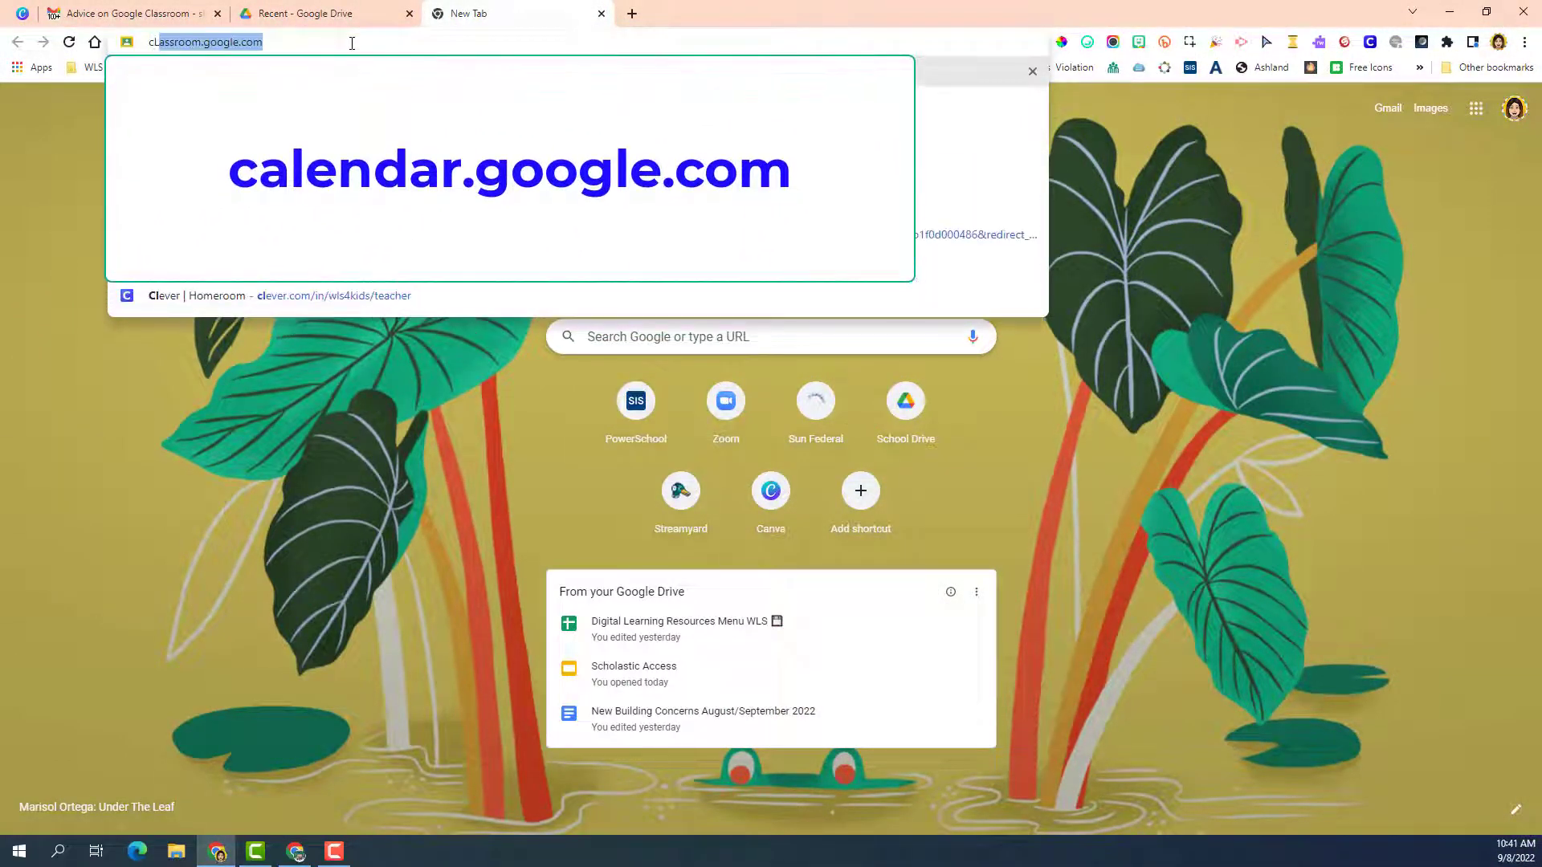
text(L)
key(BackSpace)
key(BackSpace)
text(ALE)
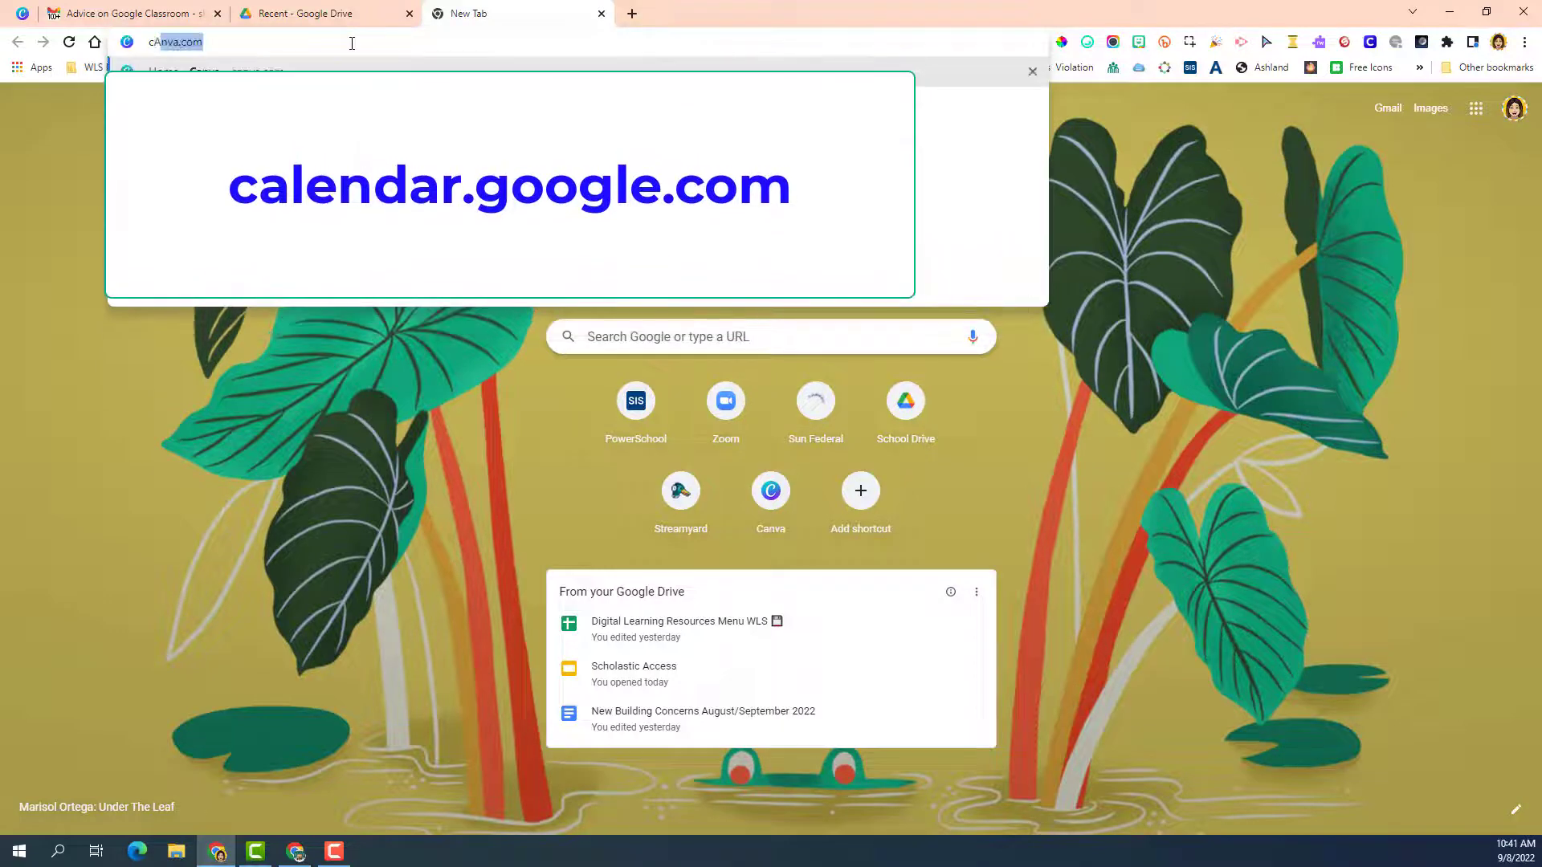
text(N)
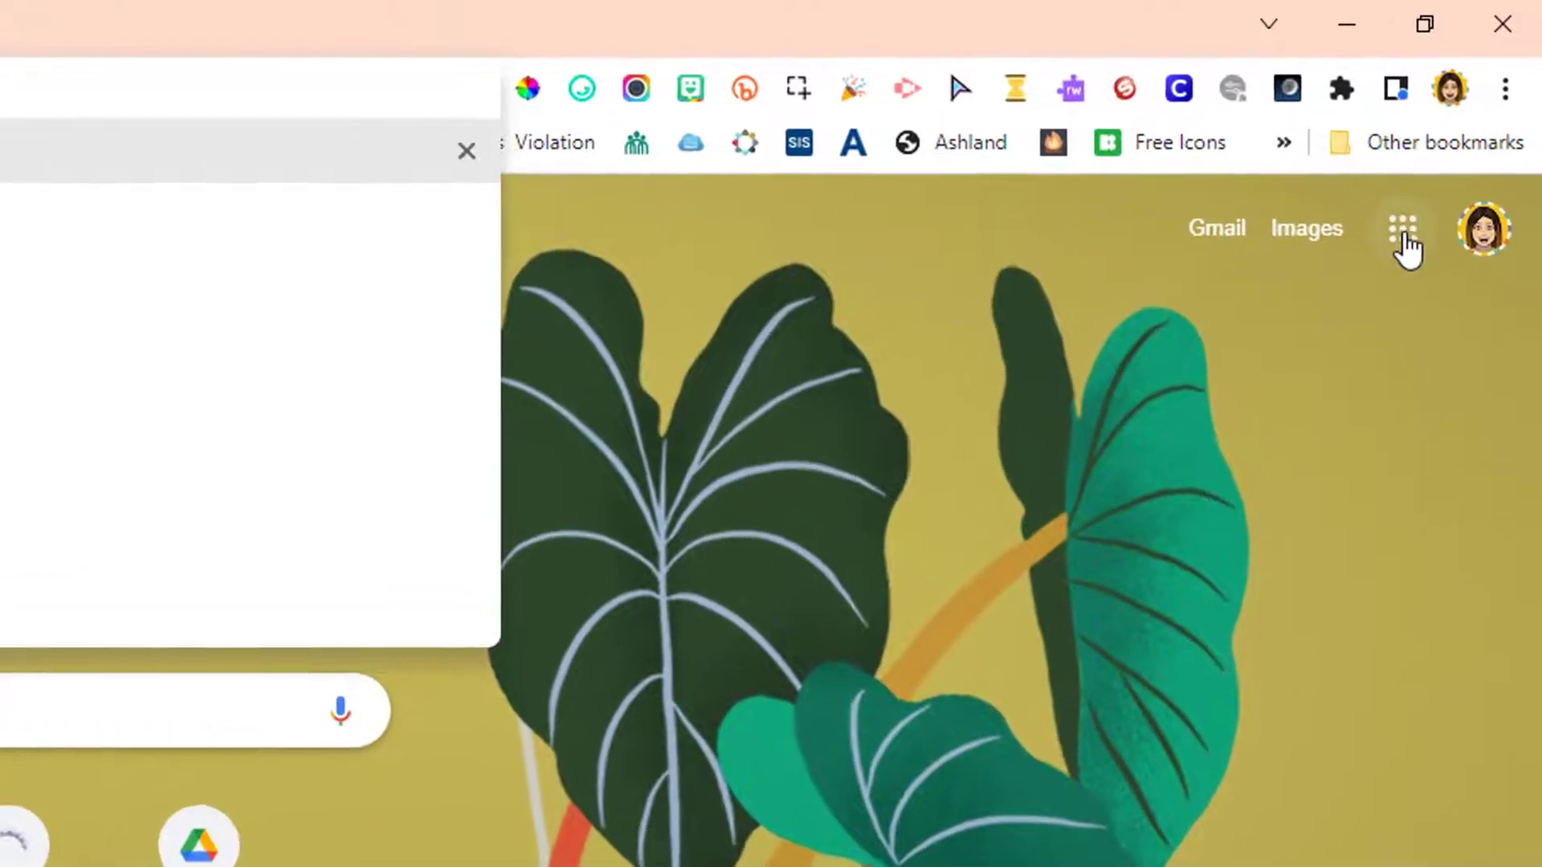
click(1401, 233)
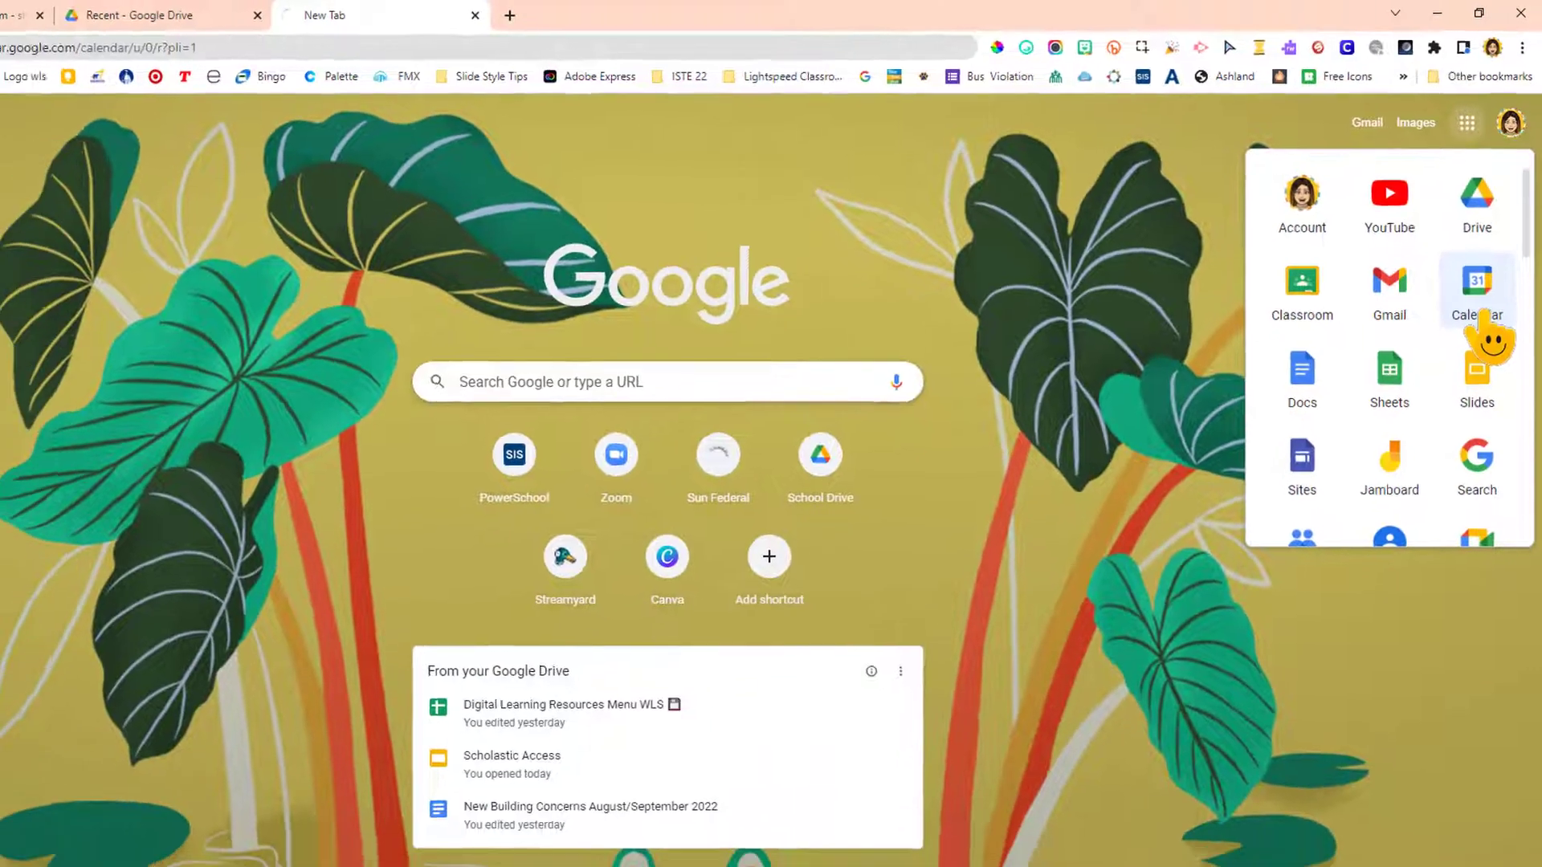
click(1450, 465)
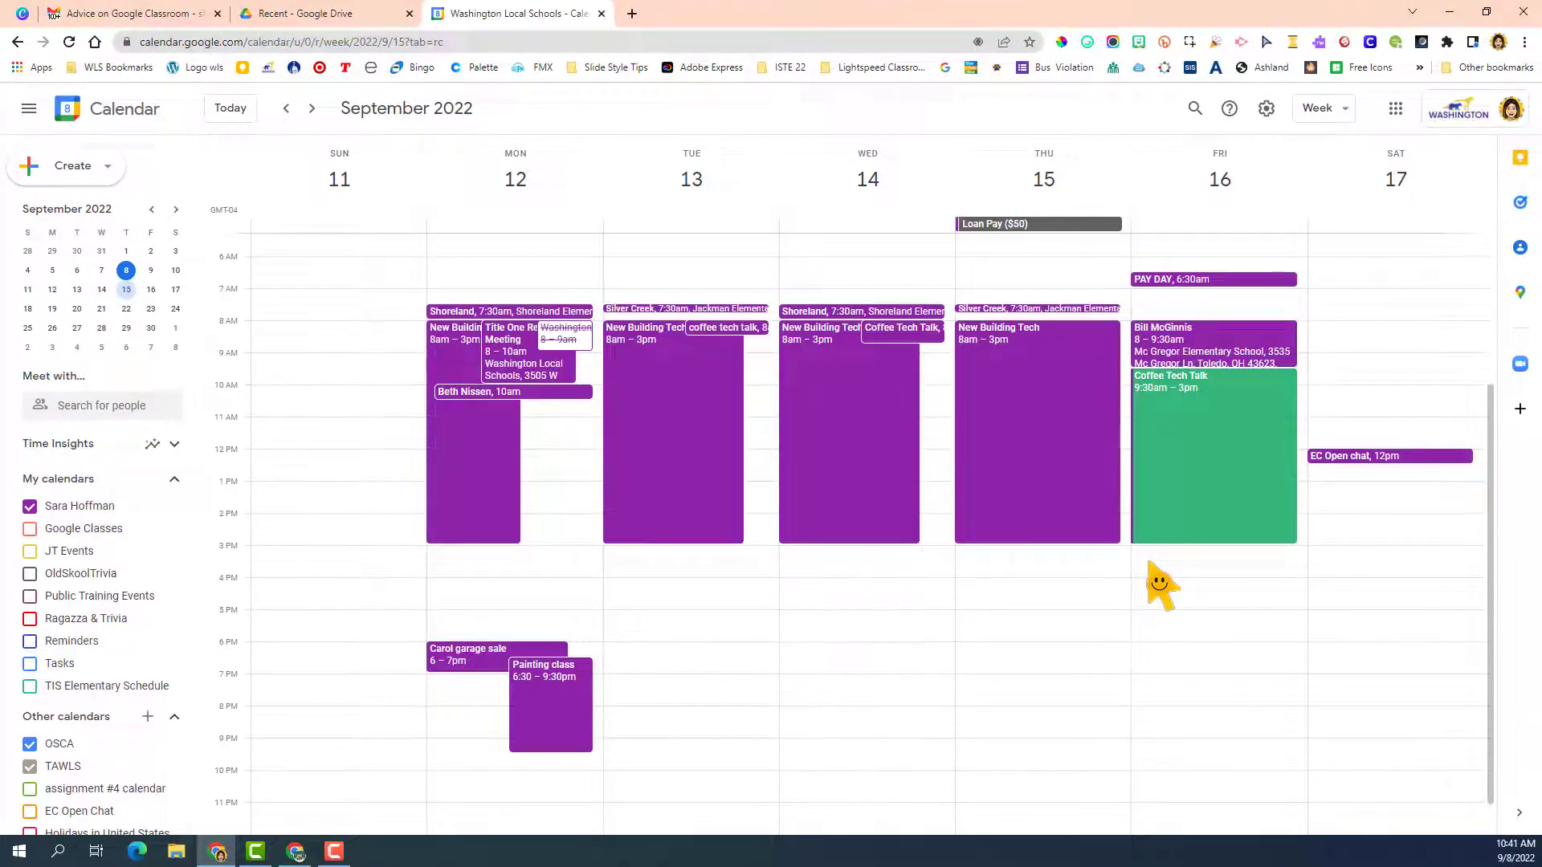
Uncheck your own calendar under My calendars so its events disappear from the grid
click(30, 507)
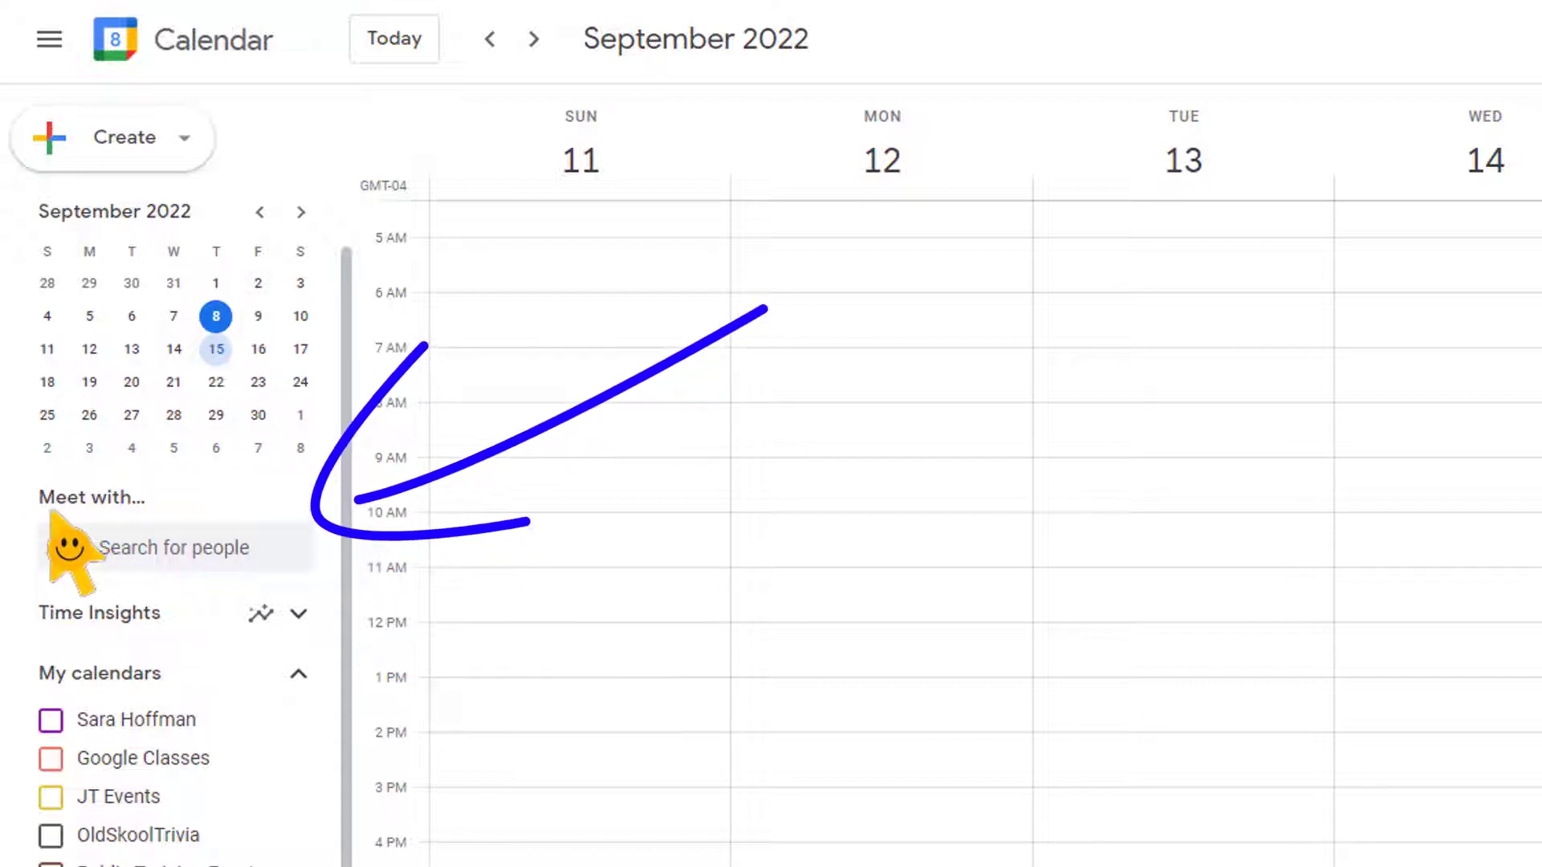
Add three colleagues in Meet with… so their busy blocks overlay the week
click(125, 555)
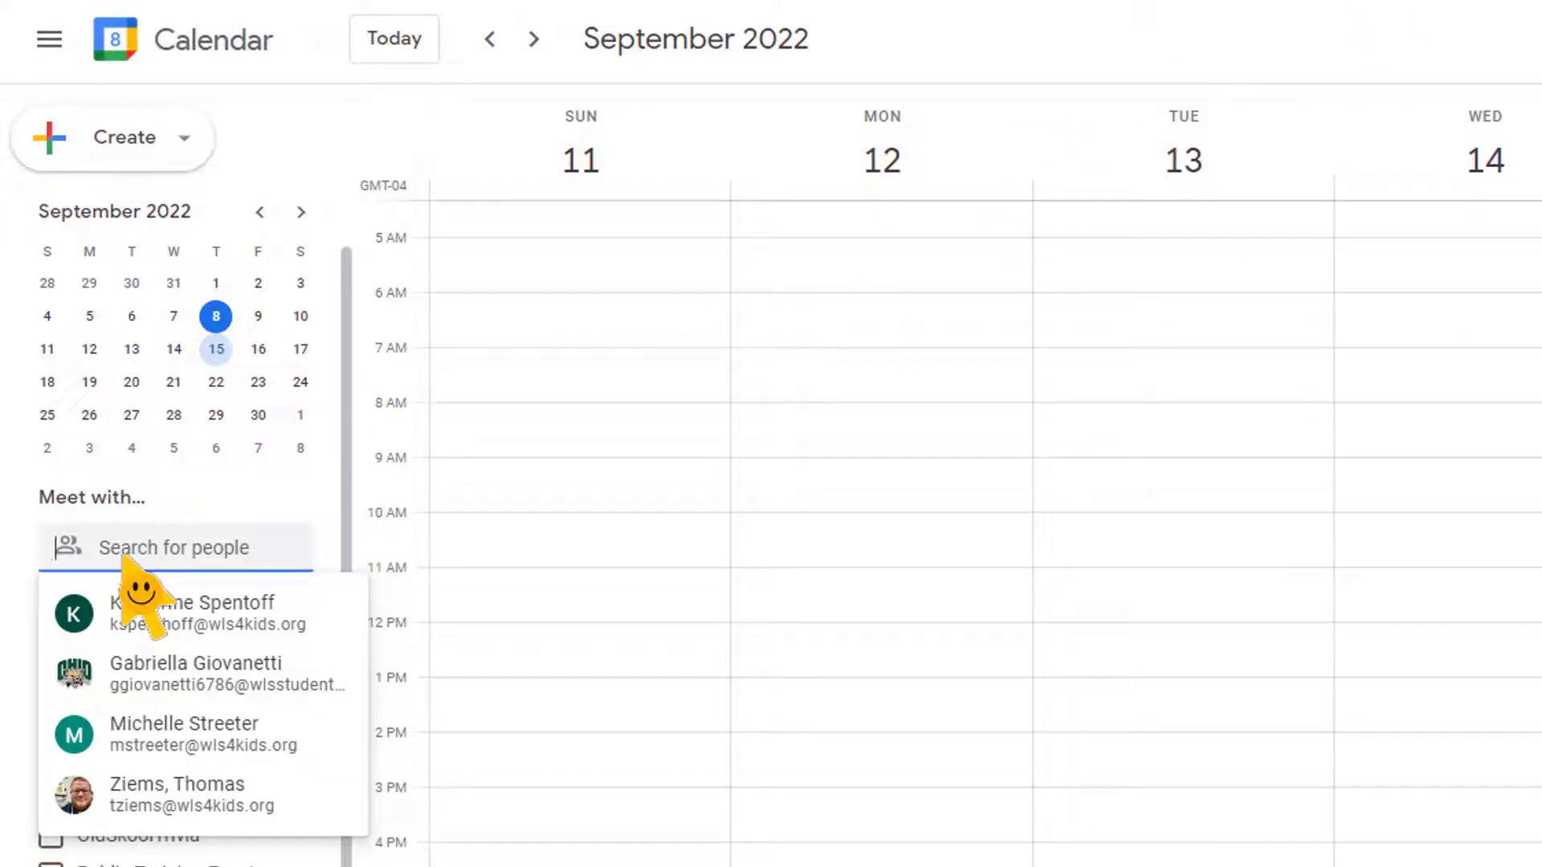
click(146, 617)
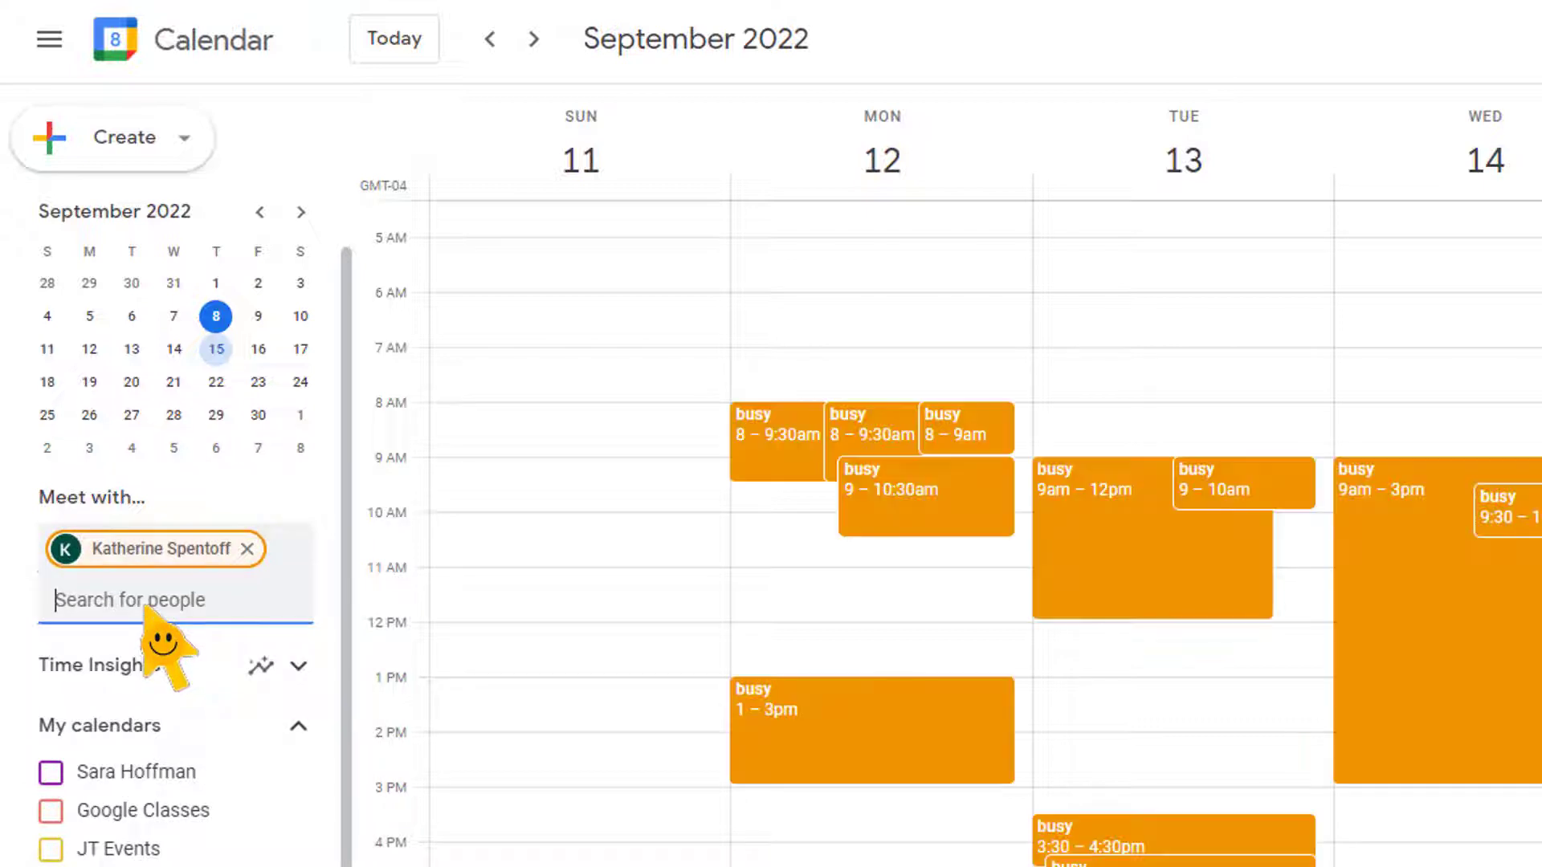
click(163, 655)
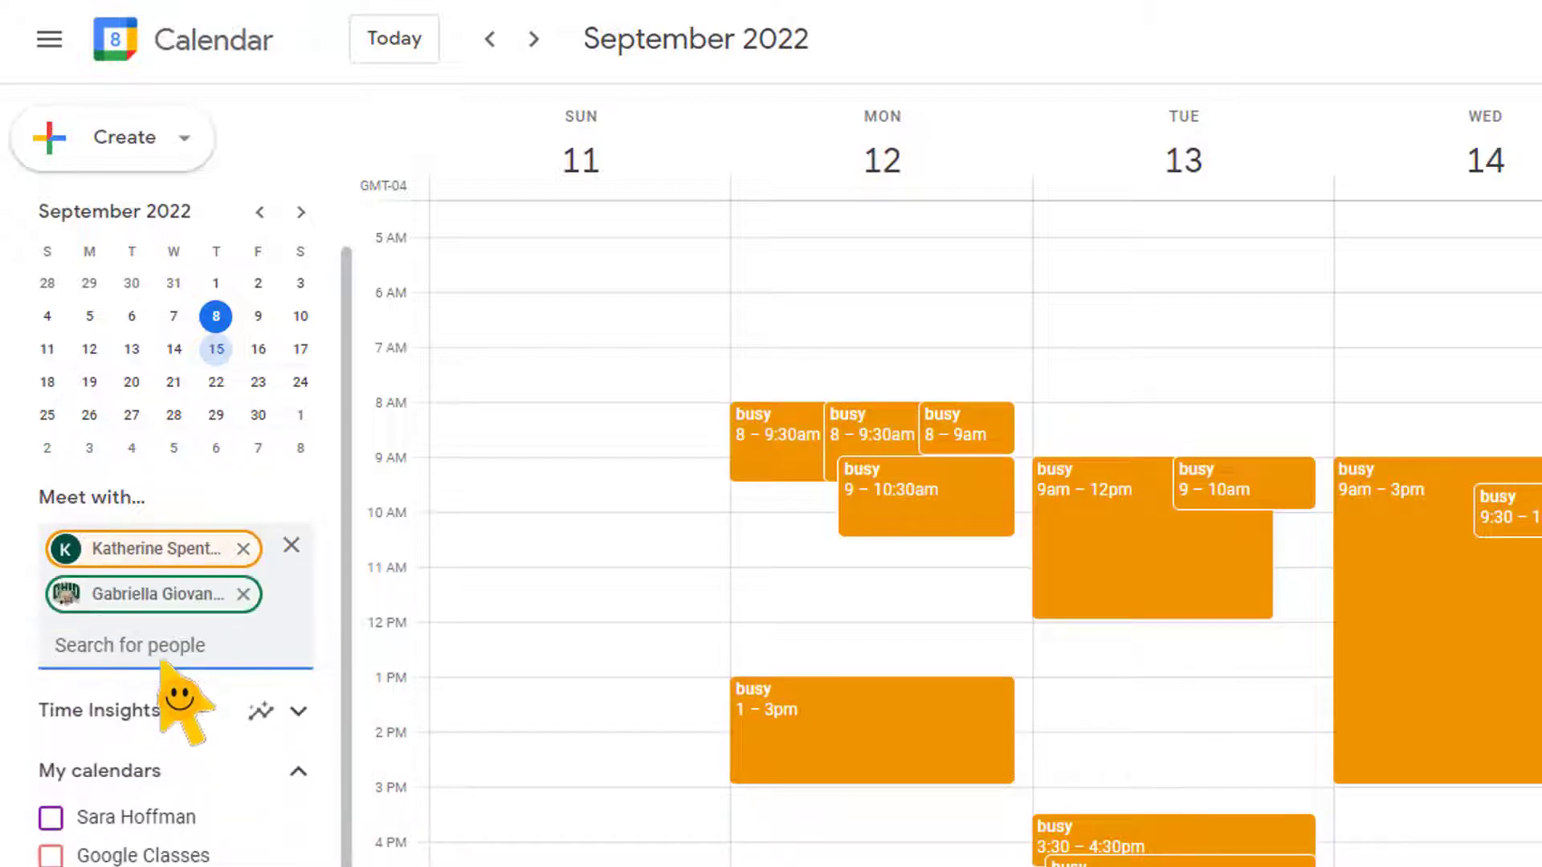
click(173, 650)
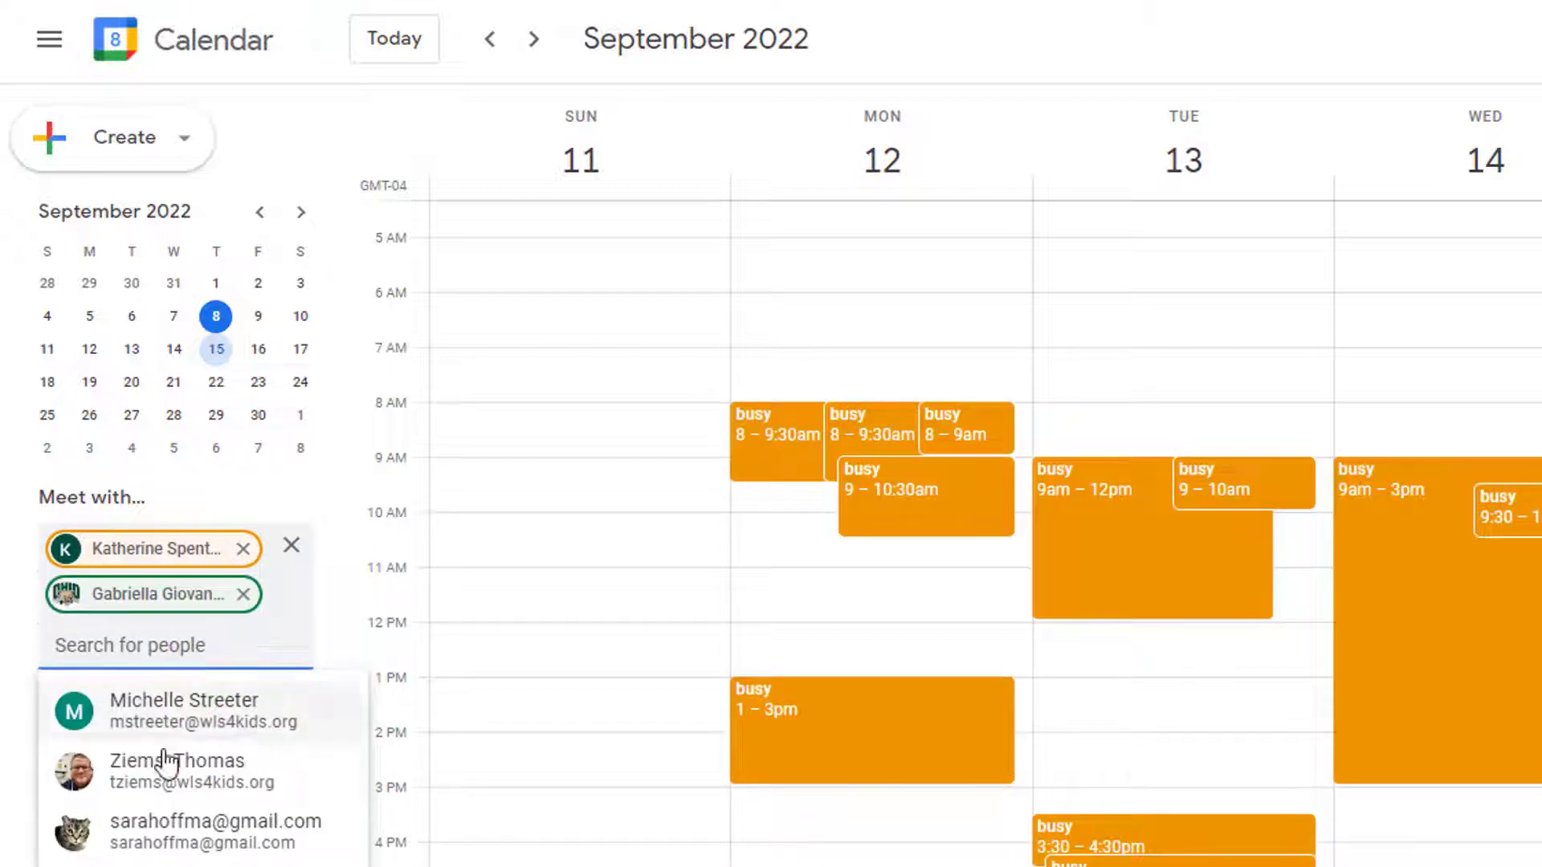
click(160, 775)
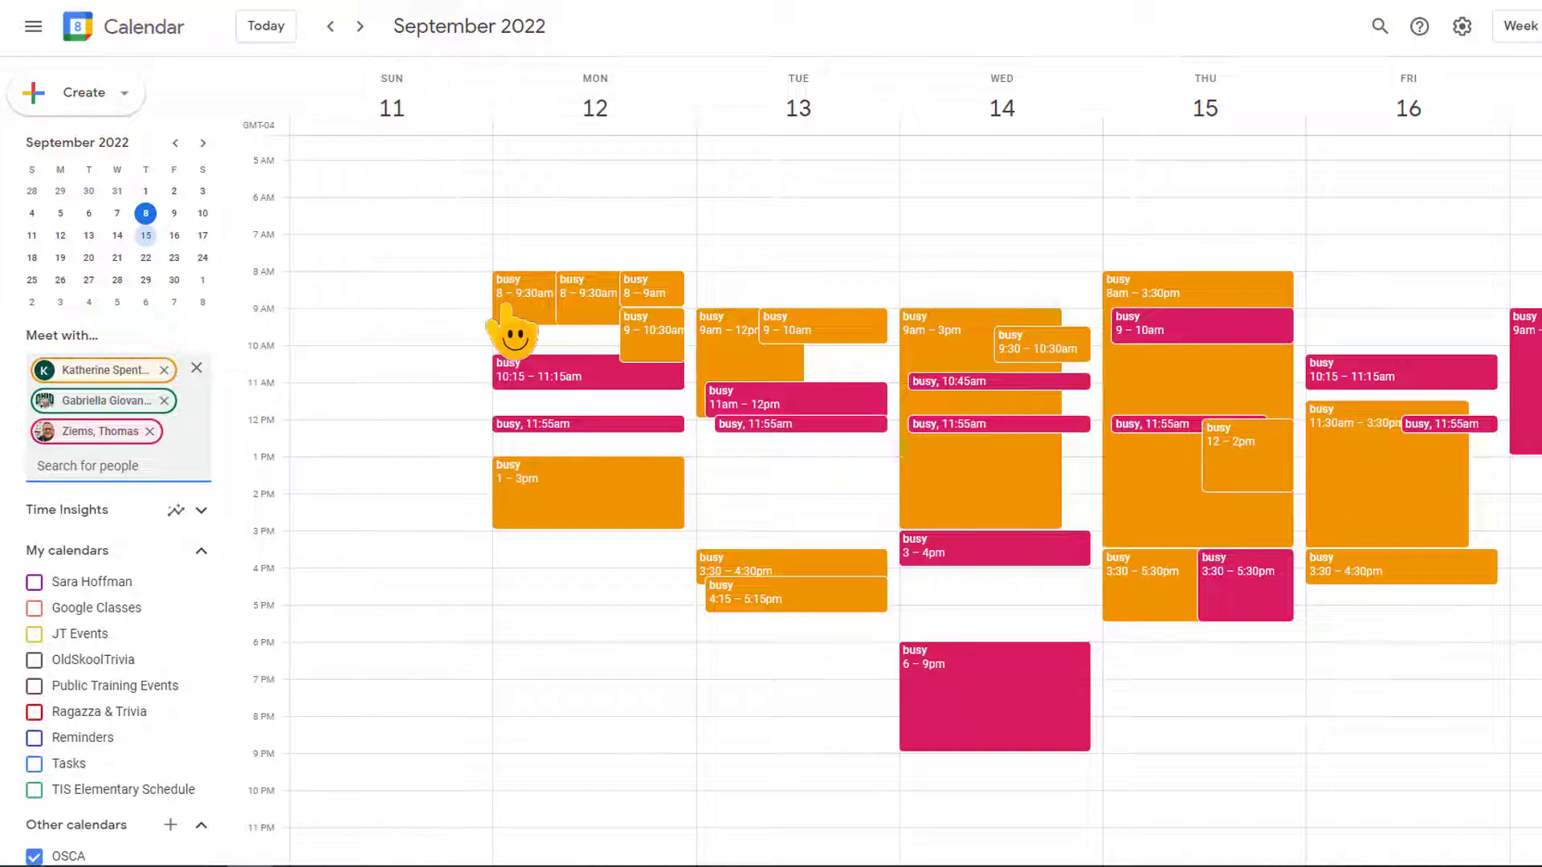
Advance the calendar to the week of September 18–24, 2022
mouse_move(125, 371)
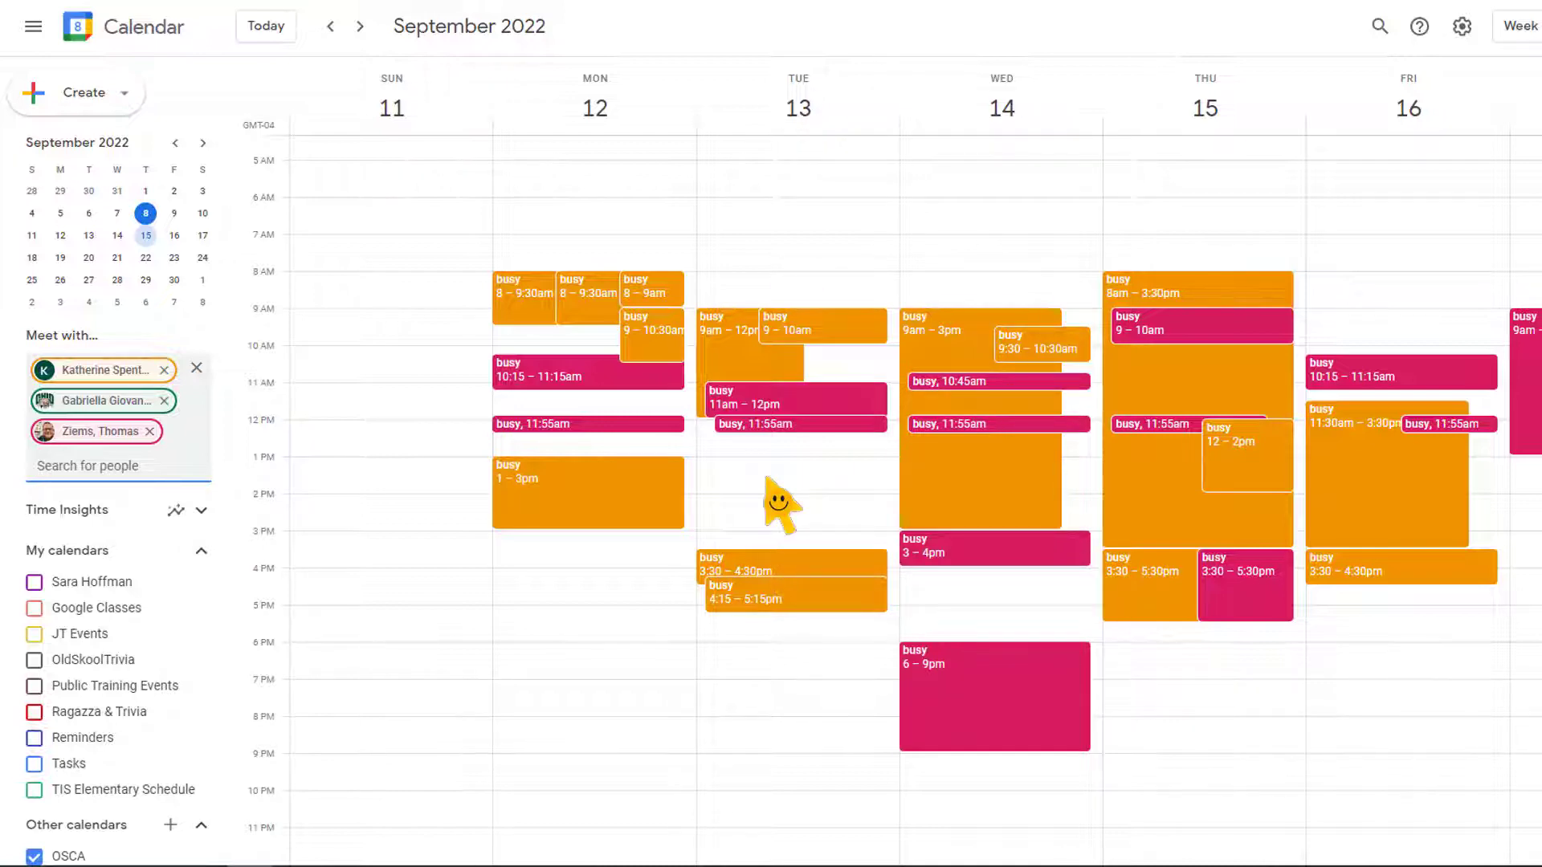
click(360, 26)
click(366, 32)
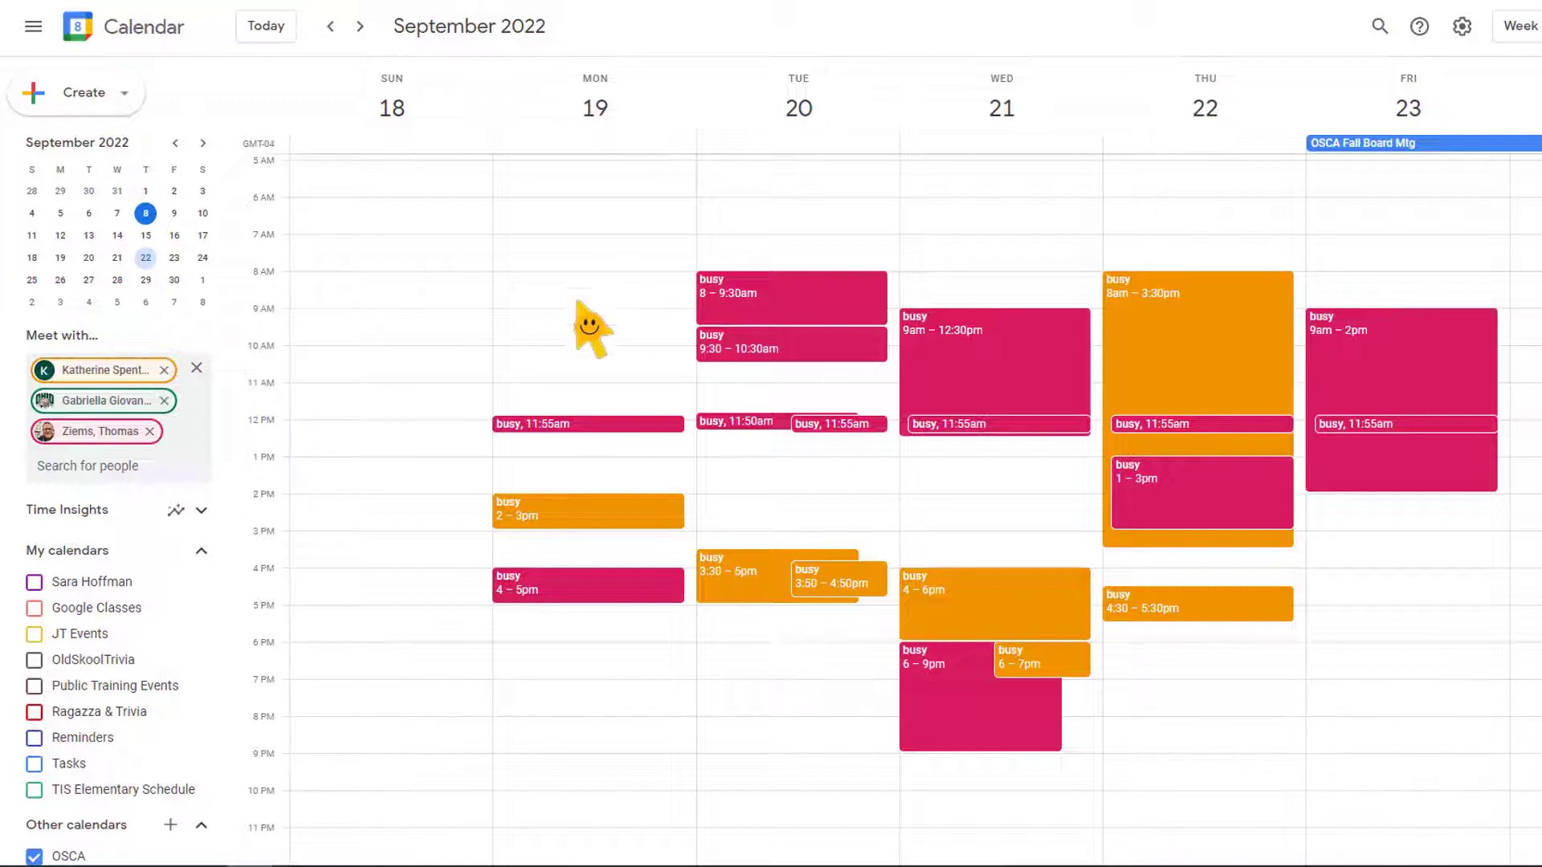
click(88, 95)
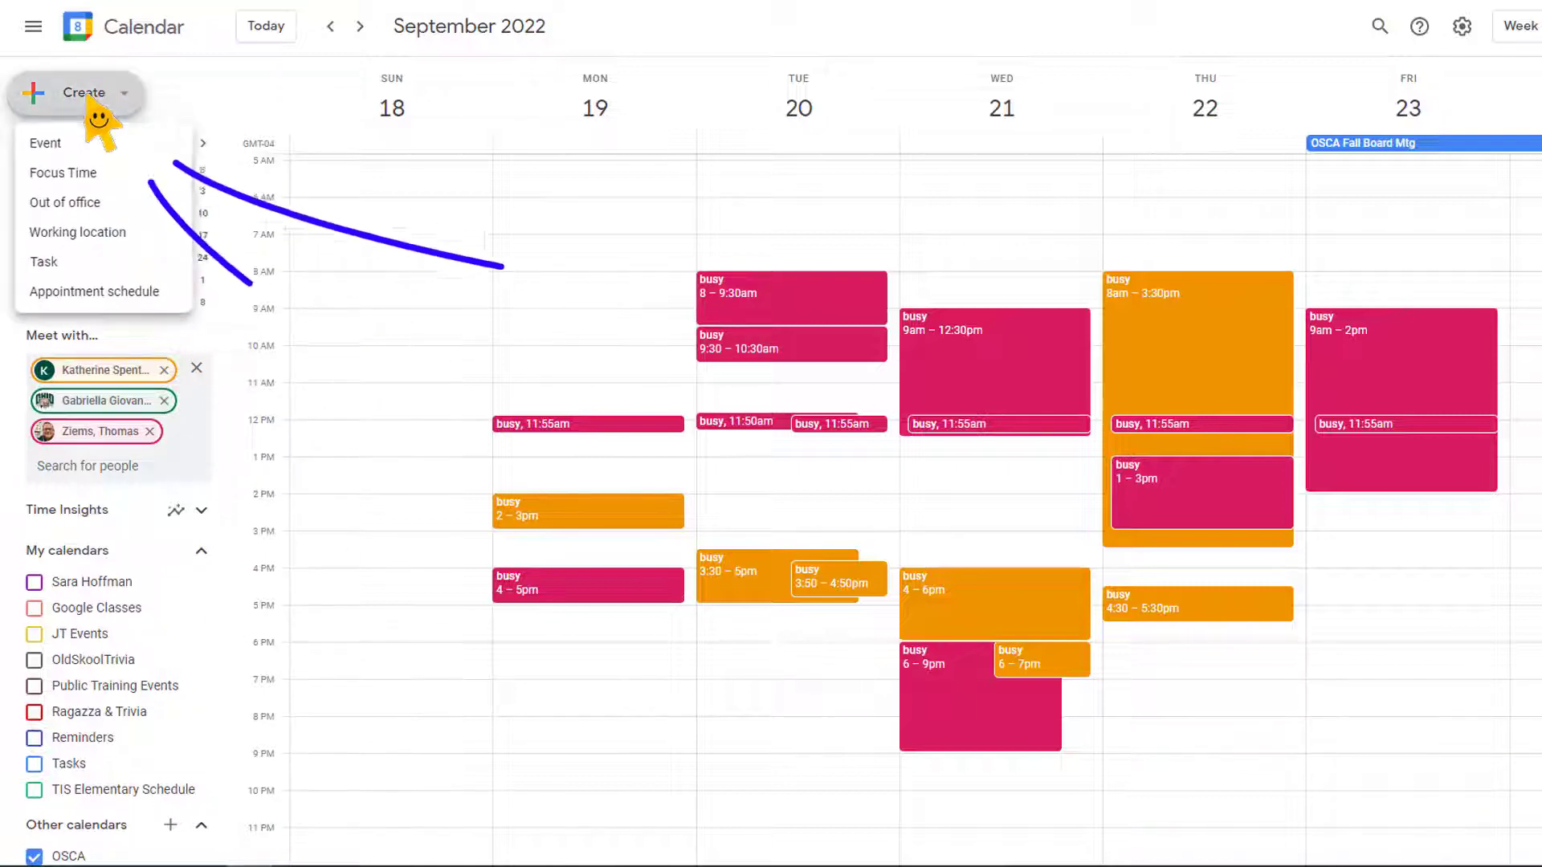
click(56, 148)
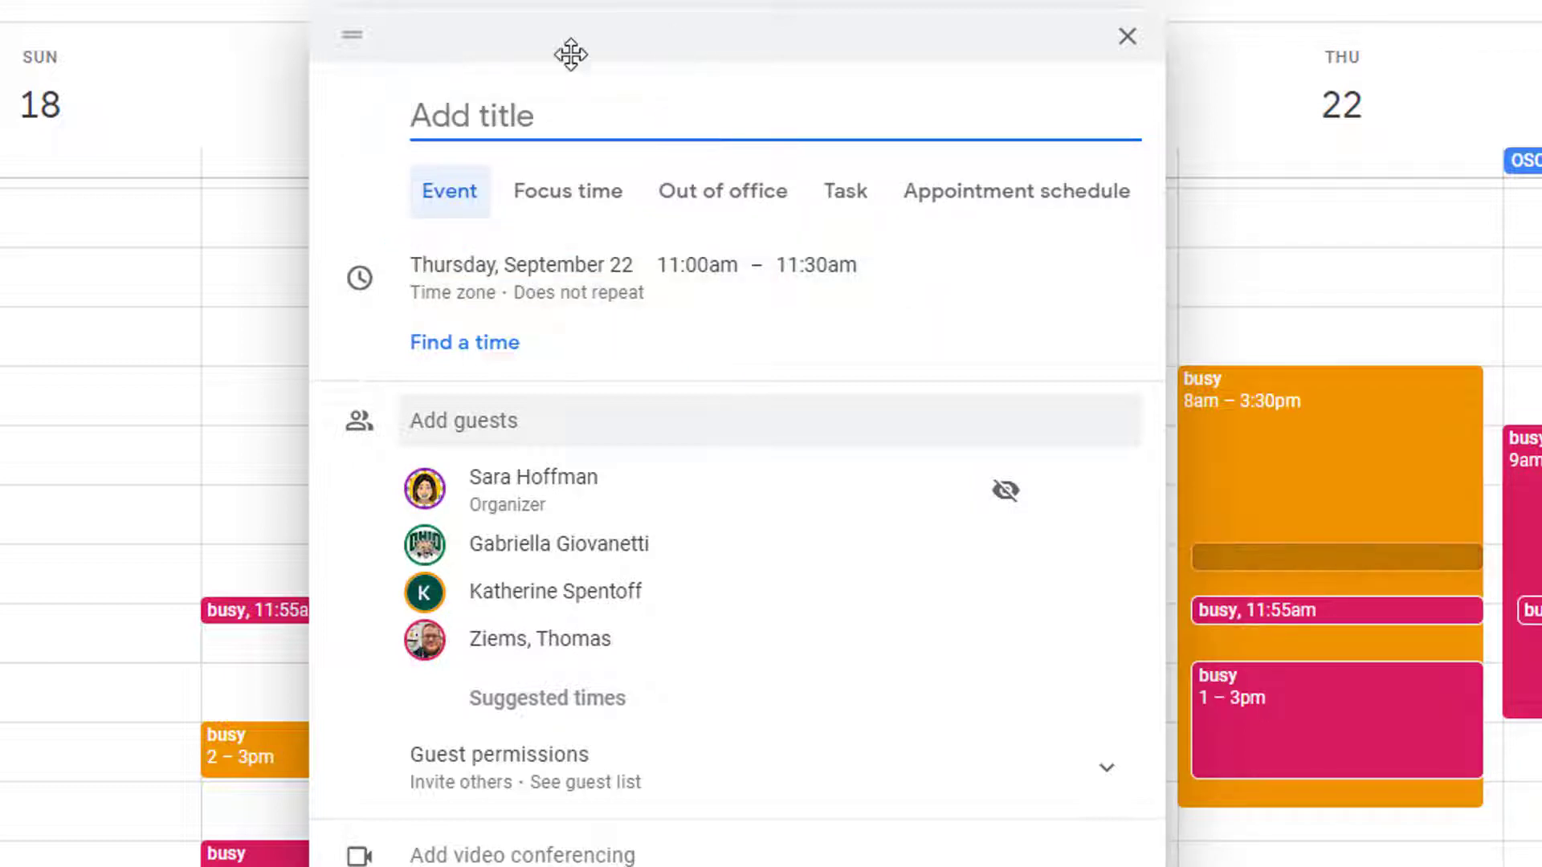
drag(570, 54, 1011, 279)
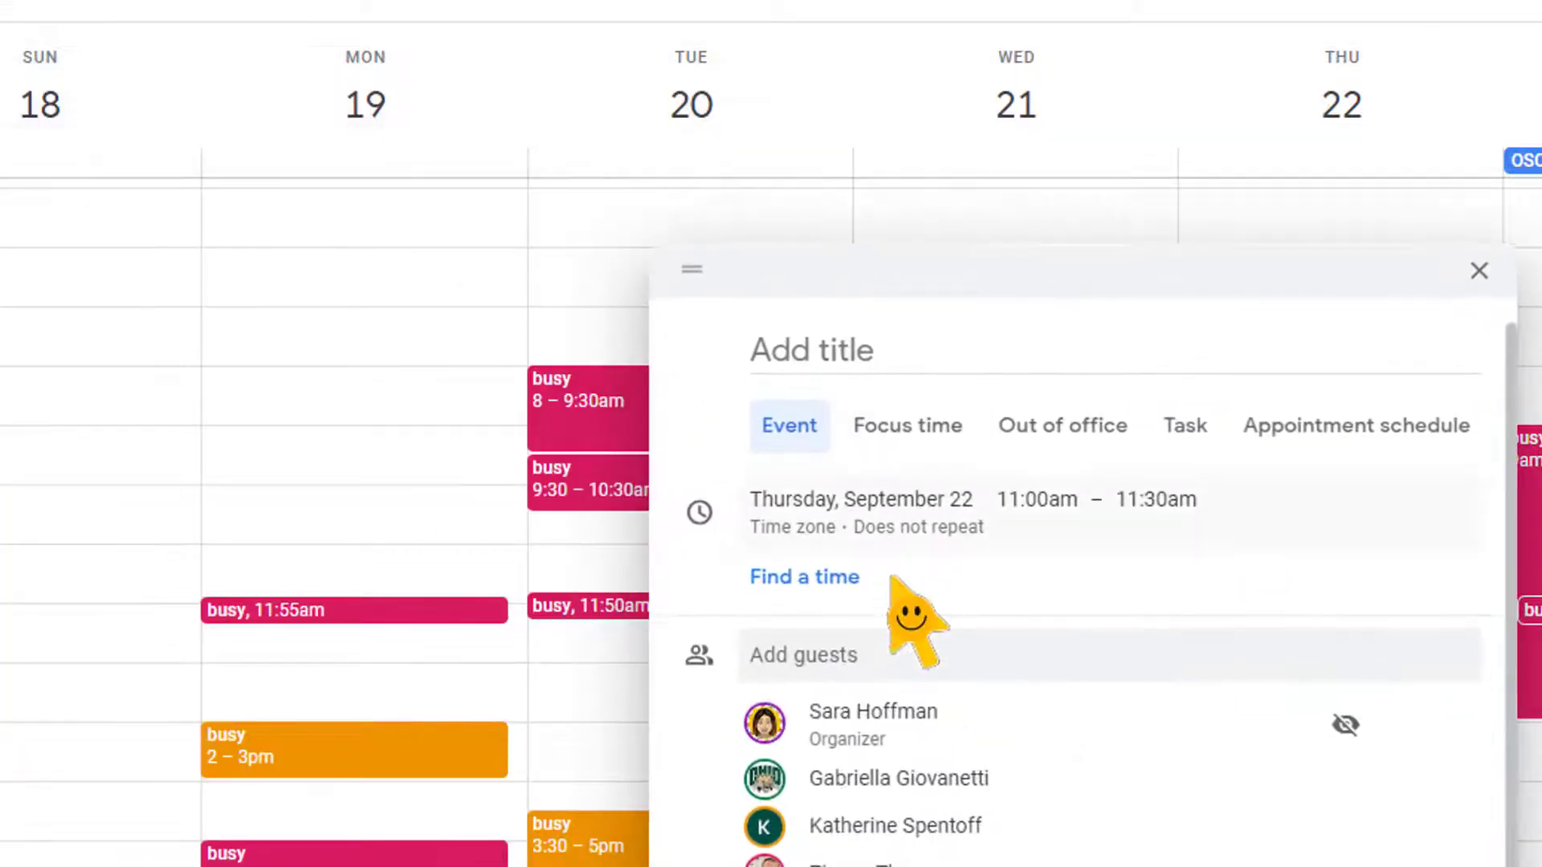
click(923, 509)
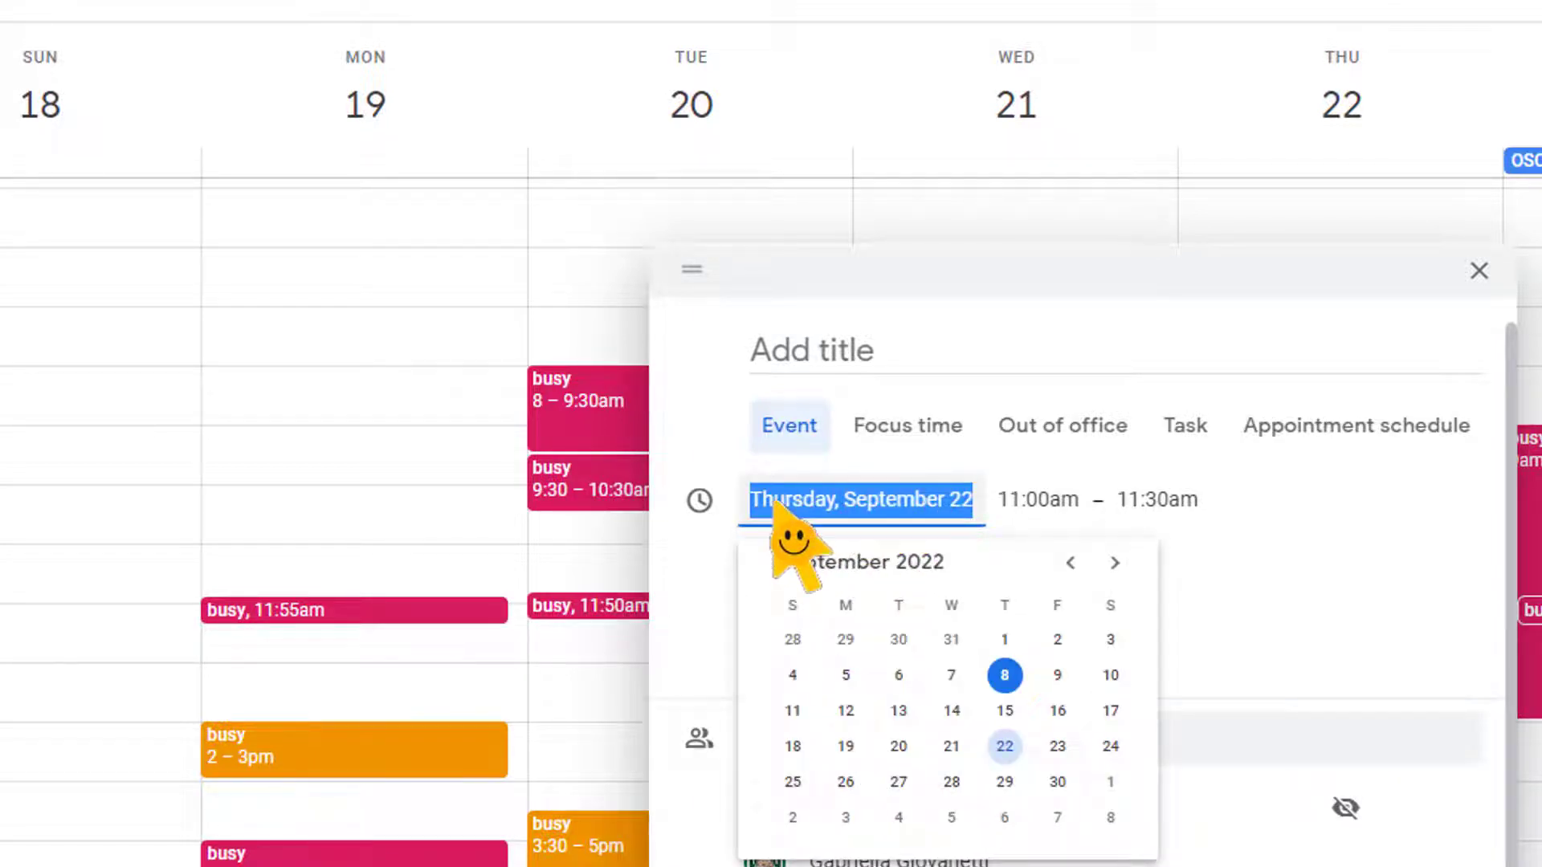
click(843, 751)
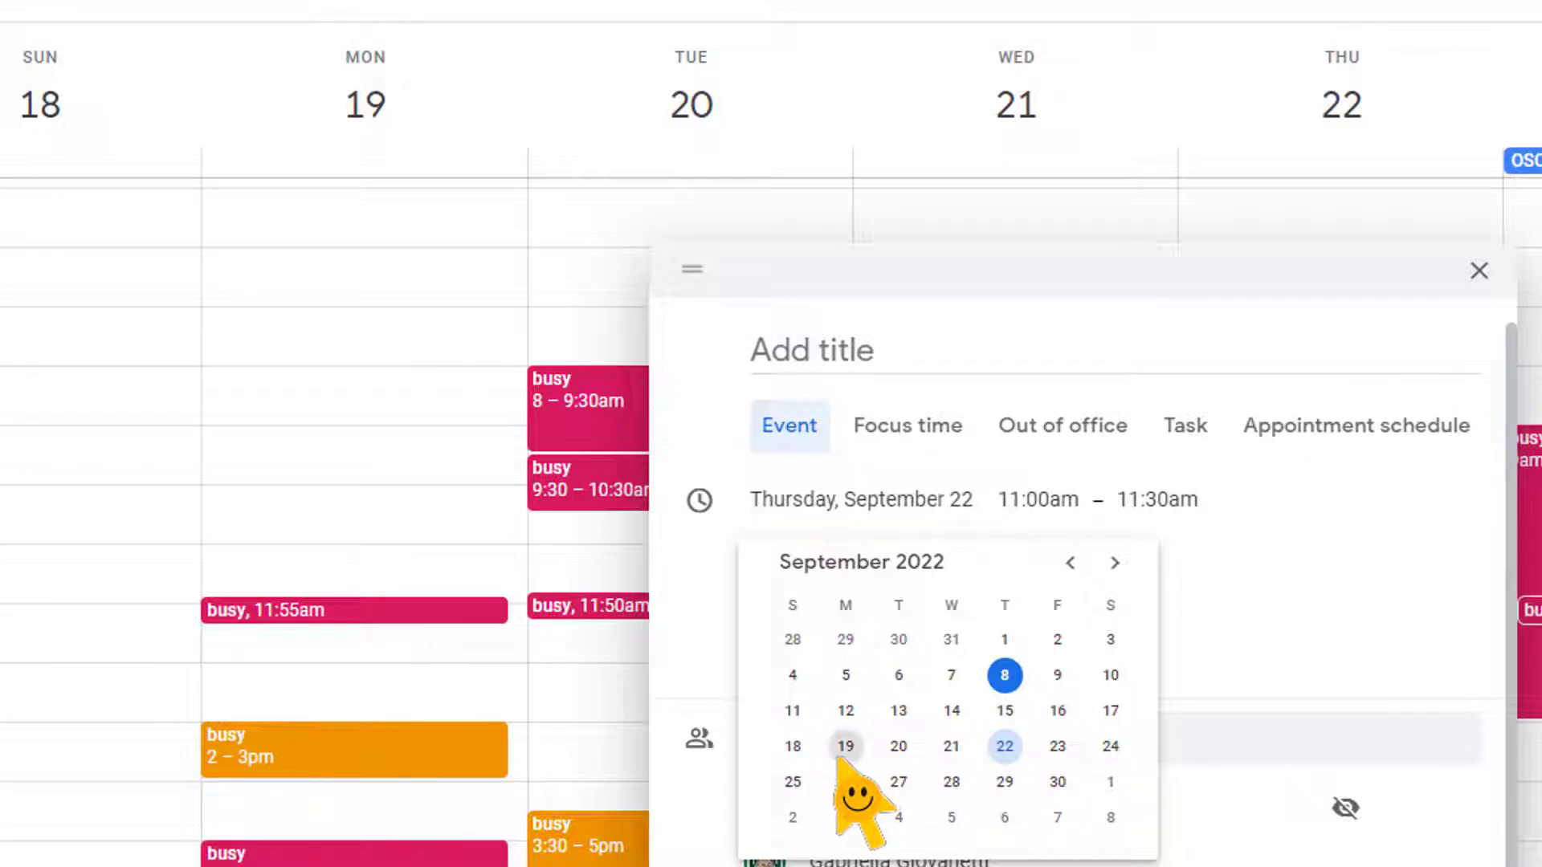
click(1058, 499)
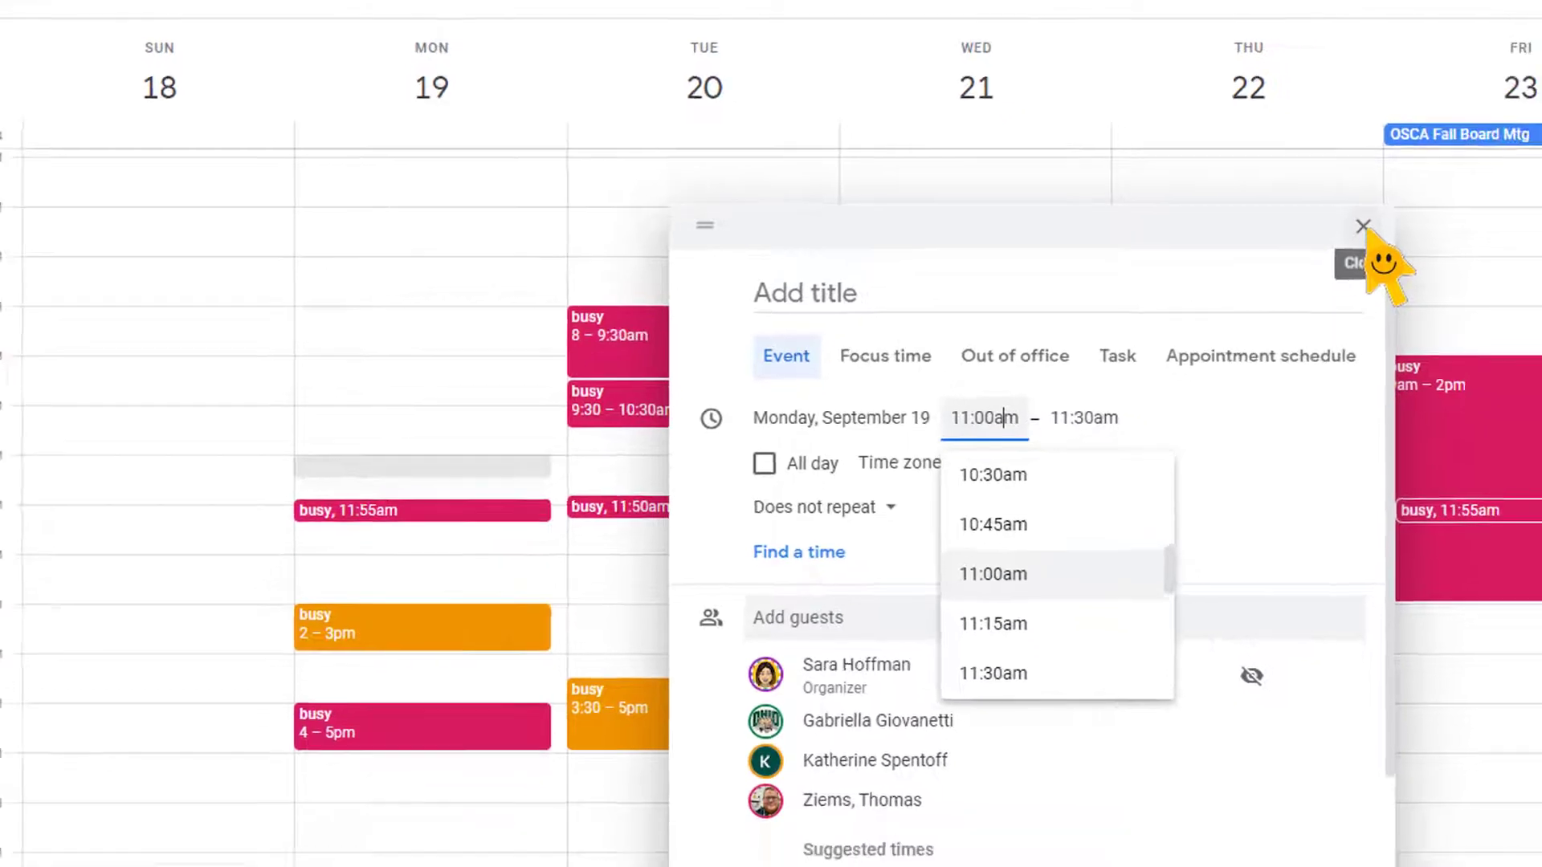
click(1480, 269)
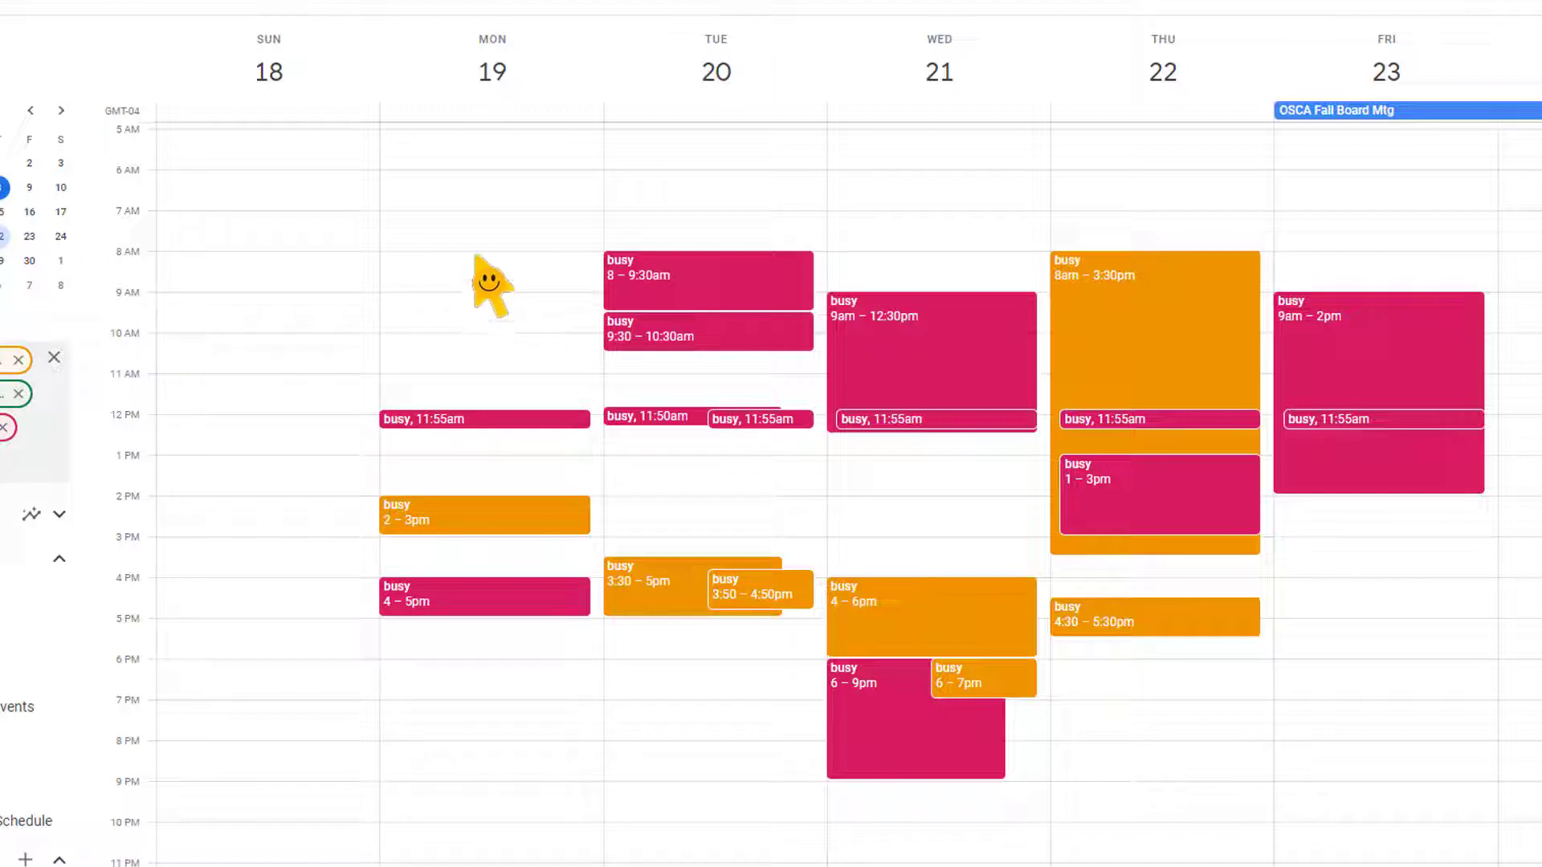
Create a new event on Monday, September 19, from 8:00am to 9:00am
click(476, 265)
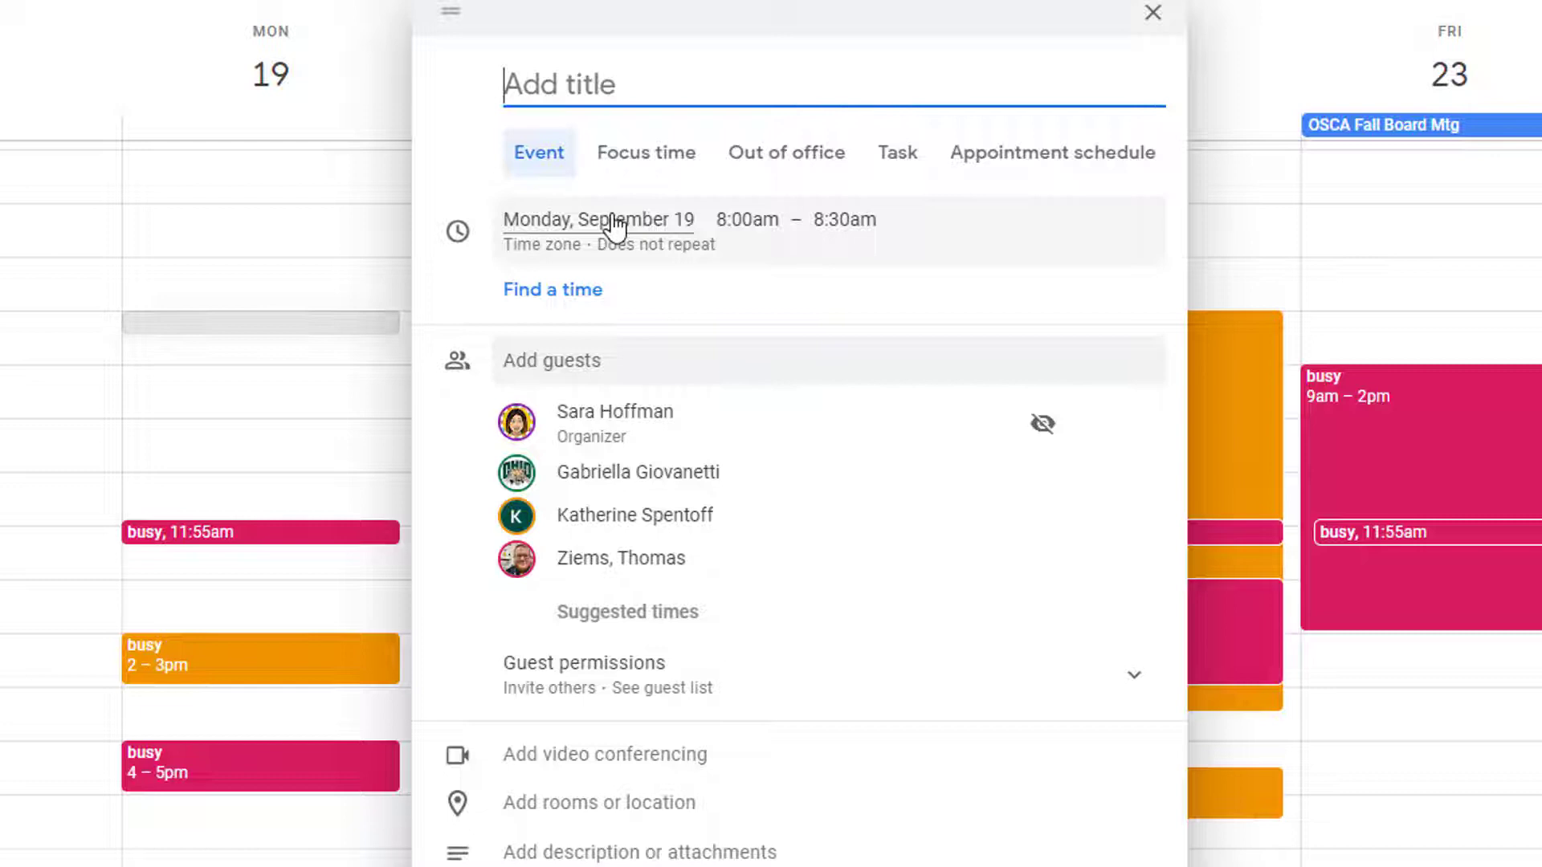
click(841, 229)
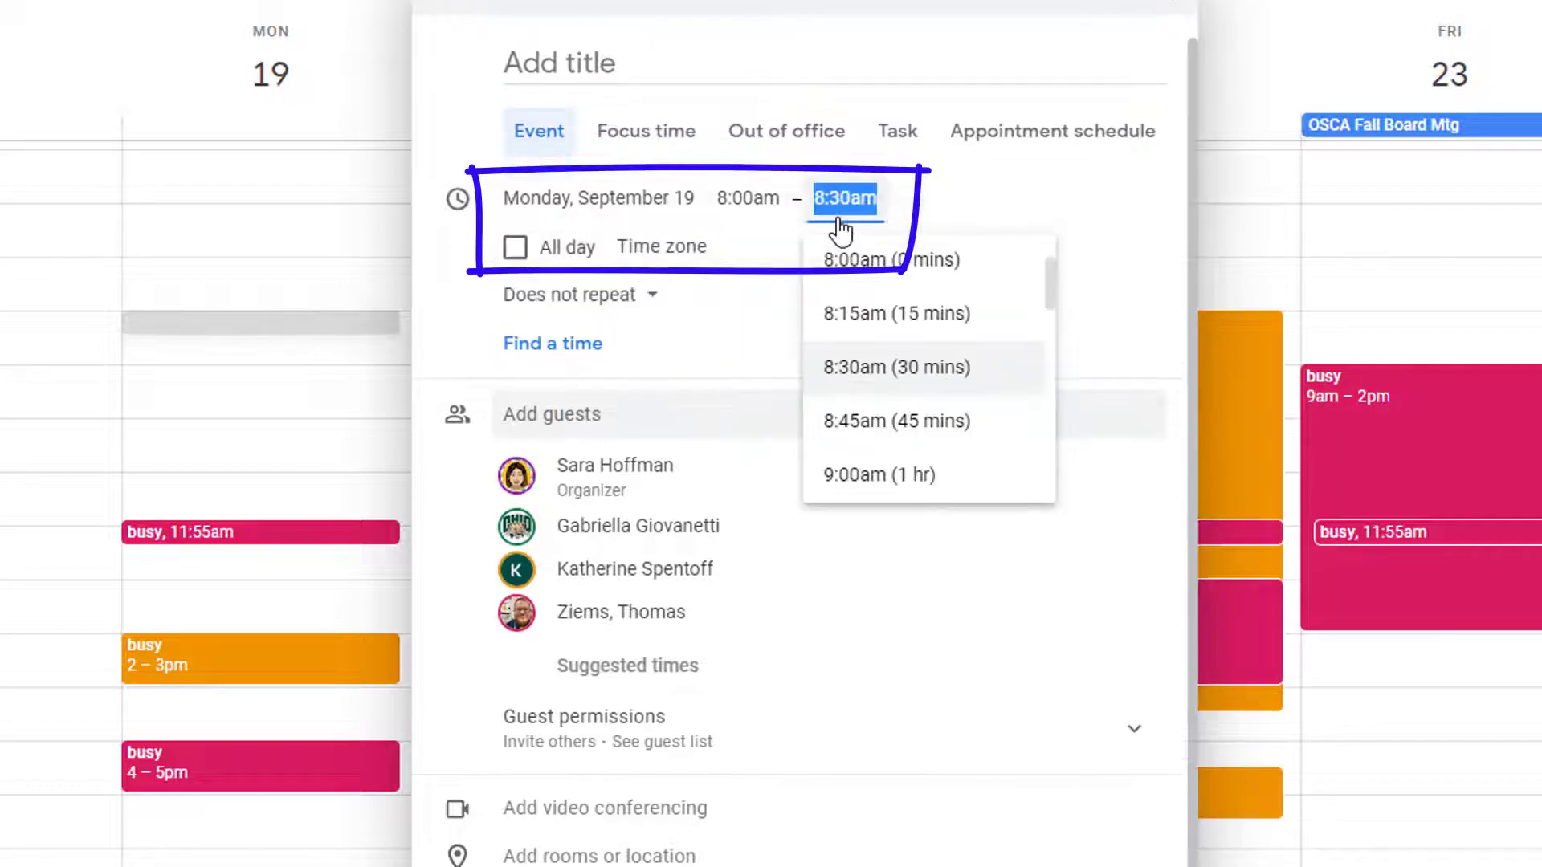
click(844, 476)
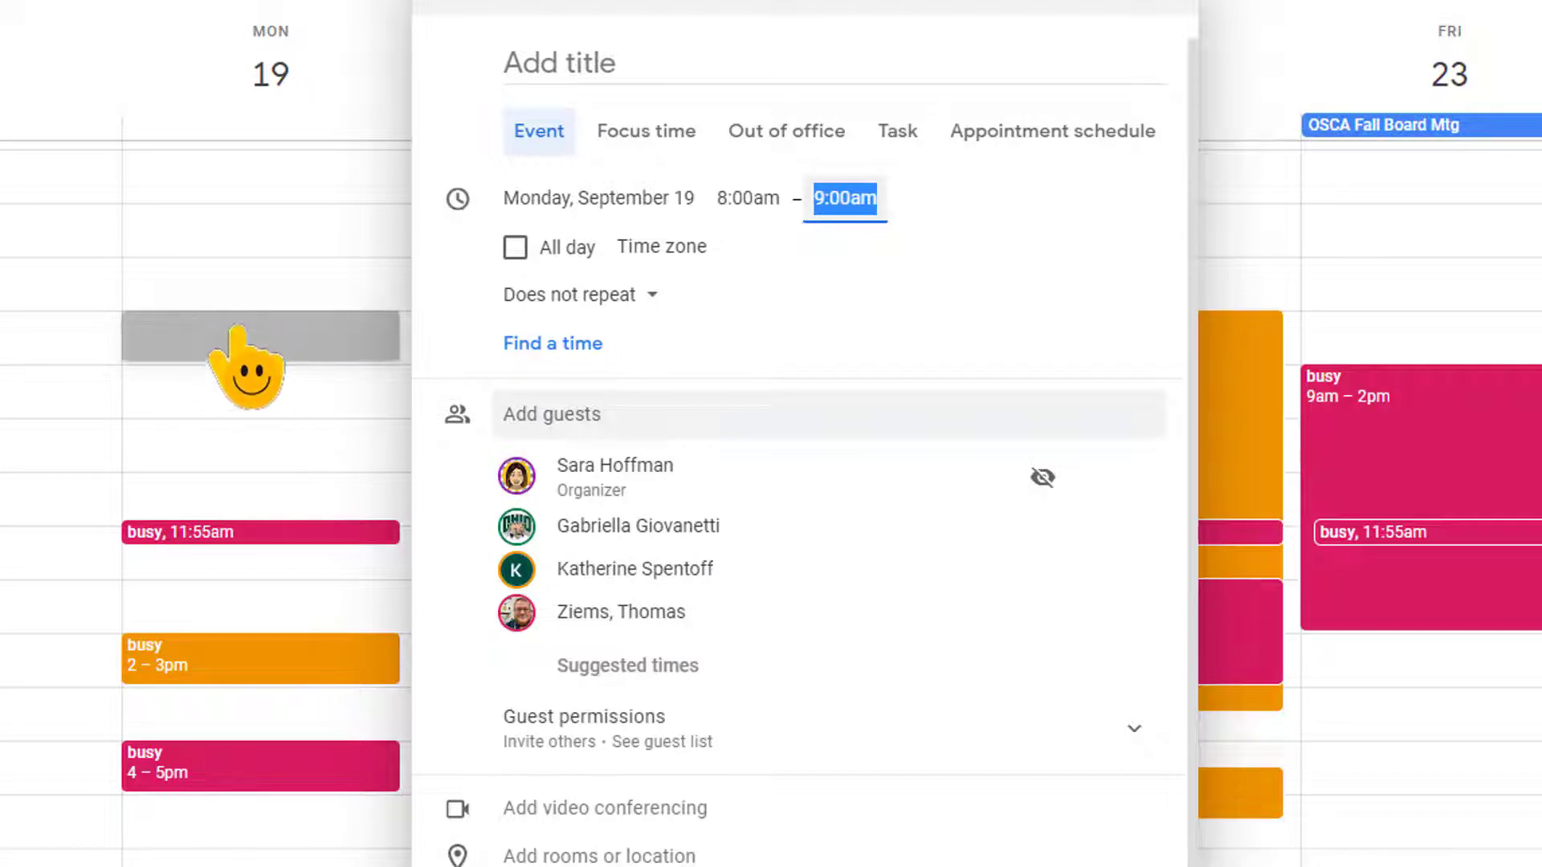
Title the event 'IEP - ' followed by the student's name and '(AB)'
click(637, 56)
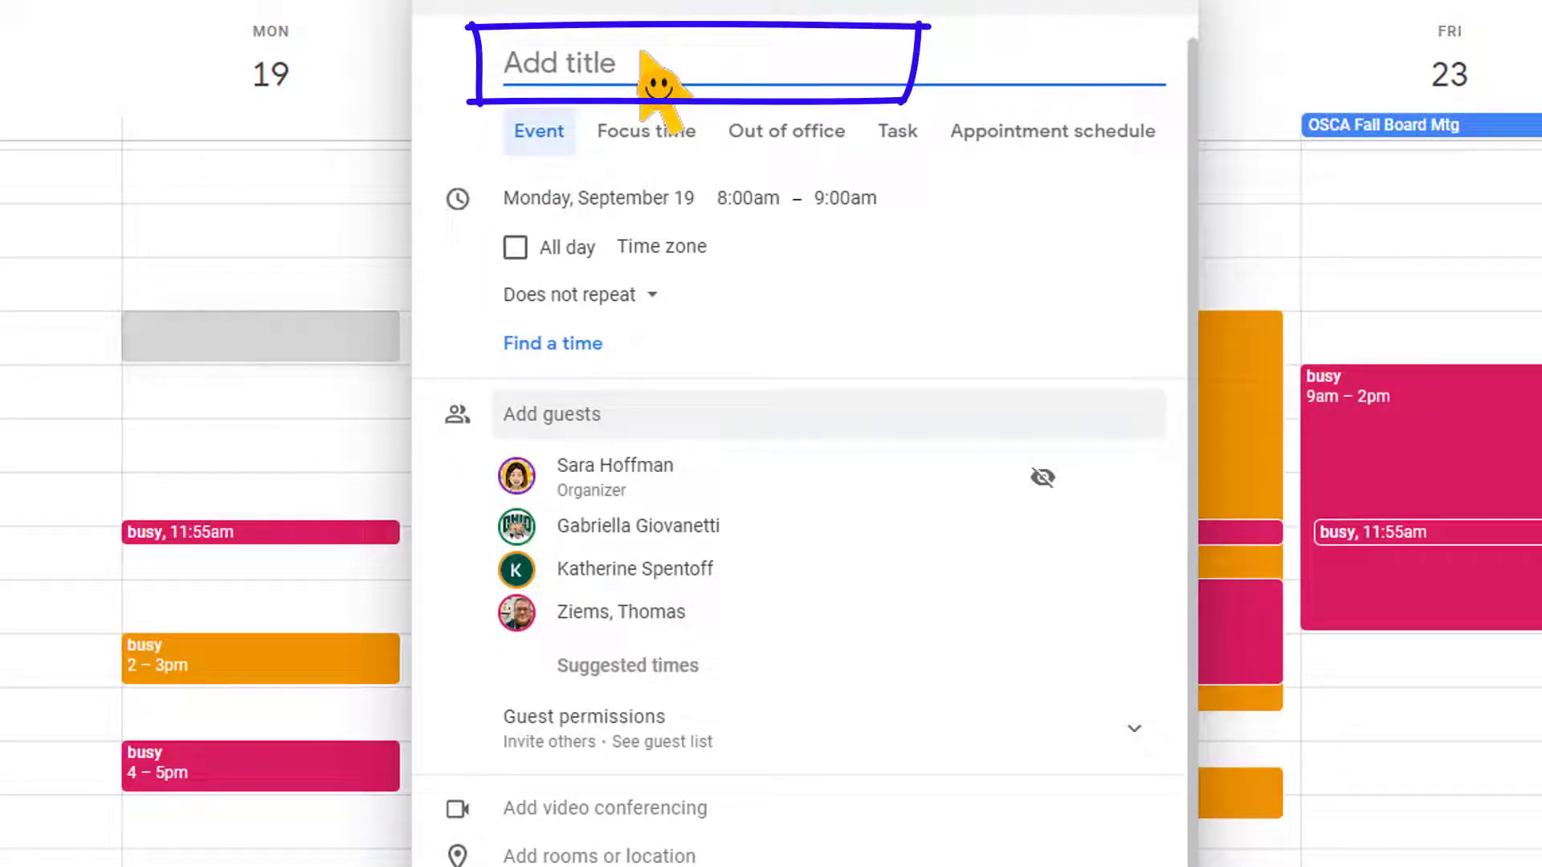
text(IE)
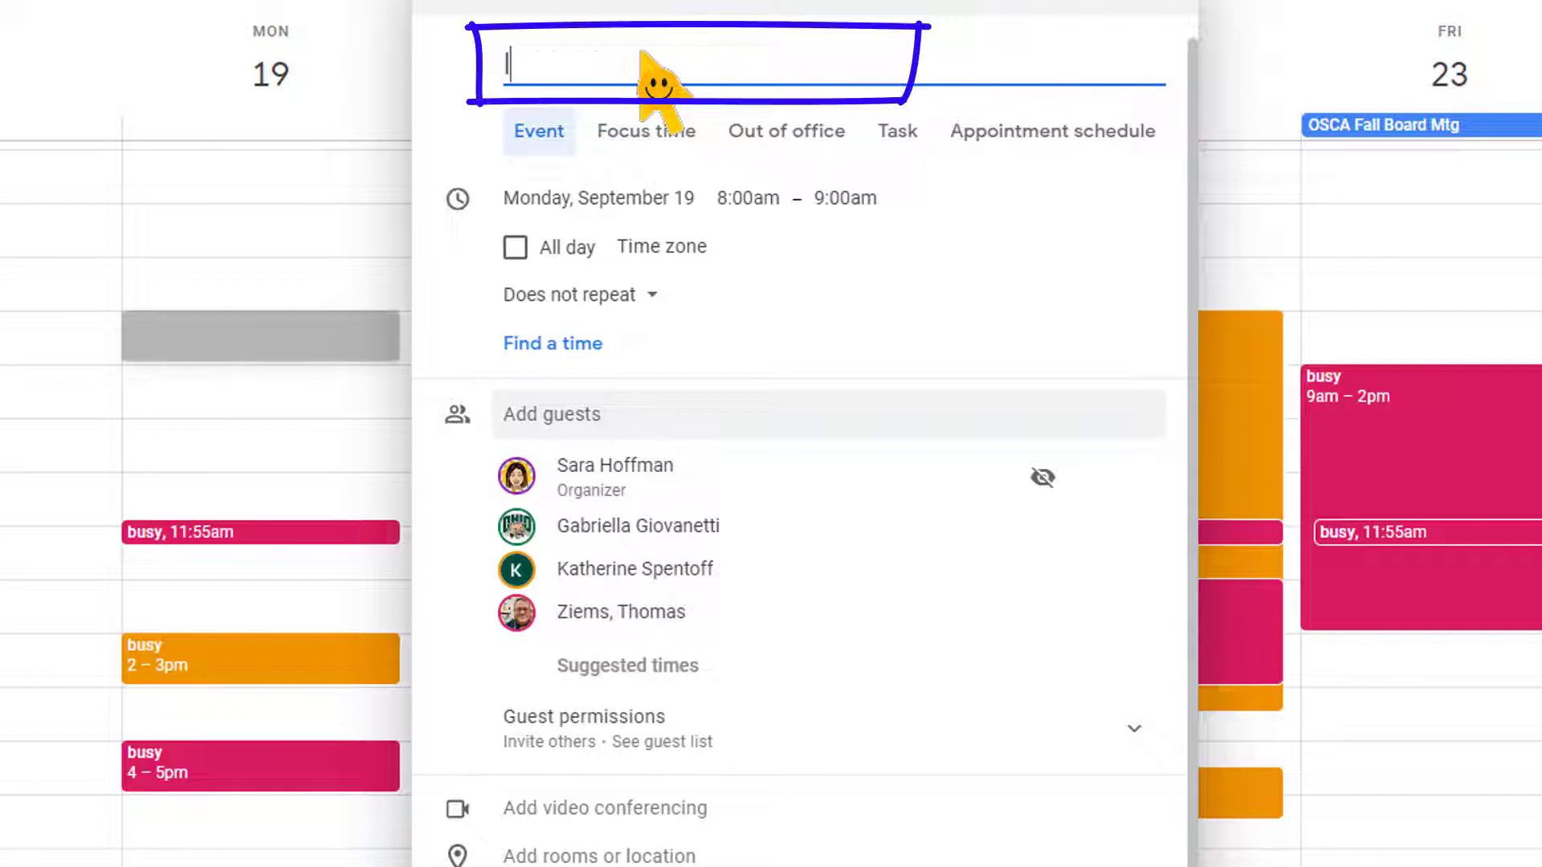
text(P)
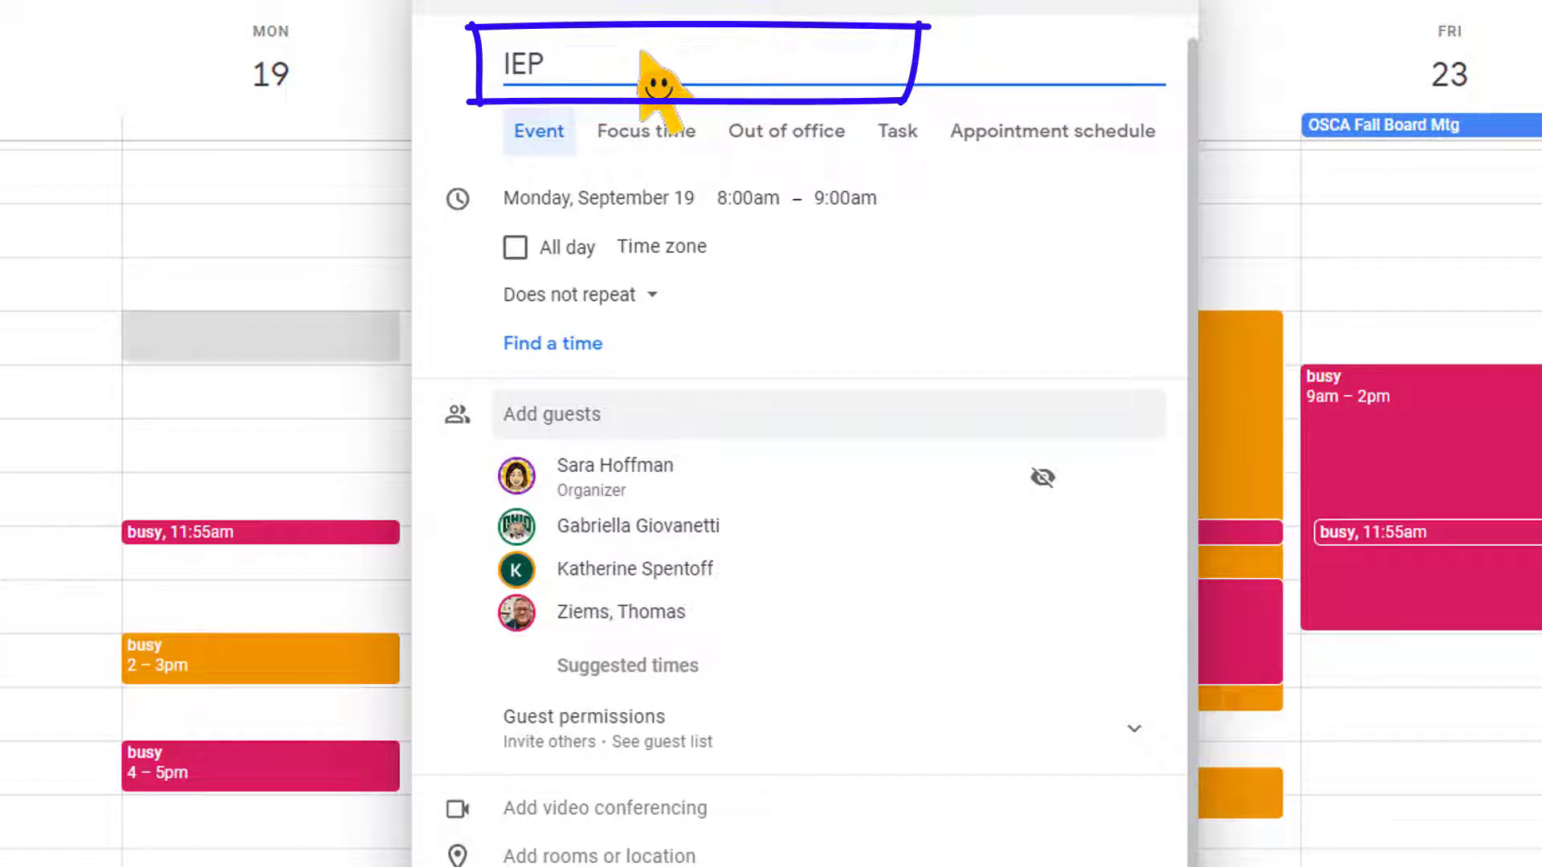
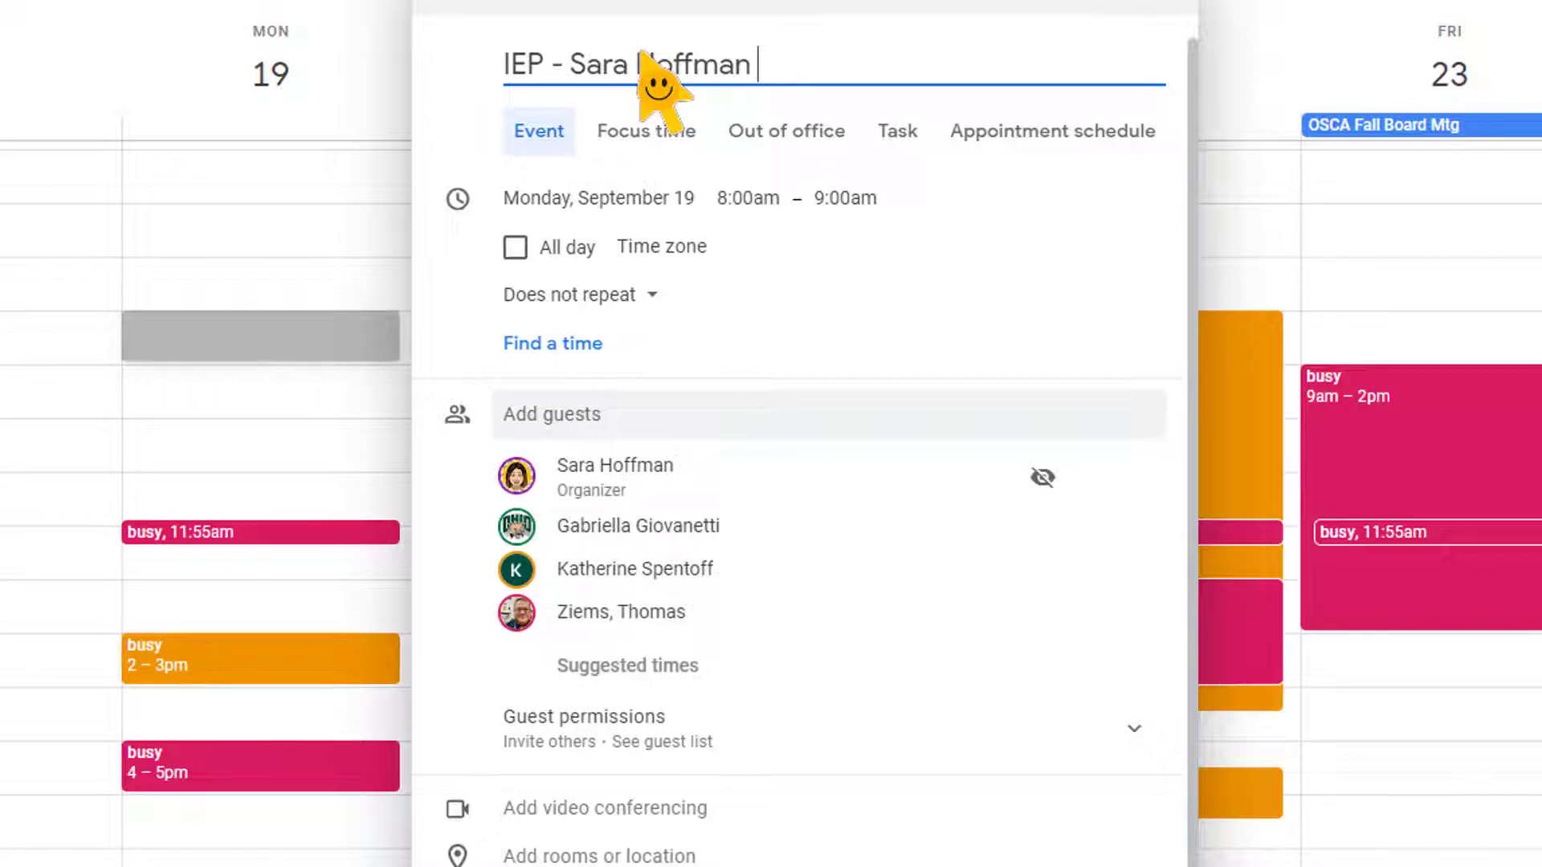
text((A)
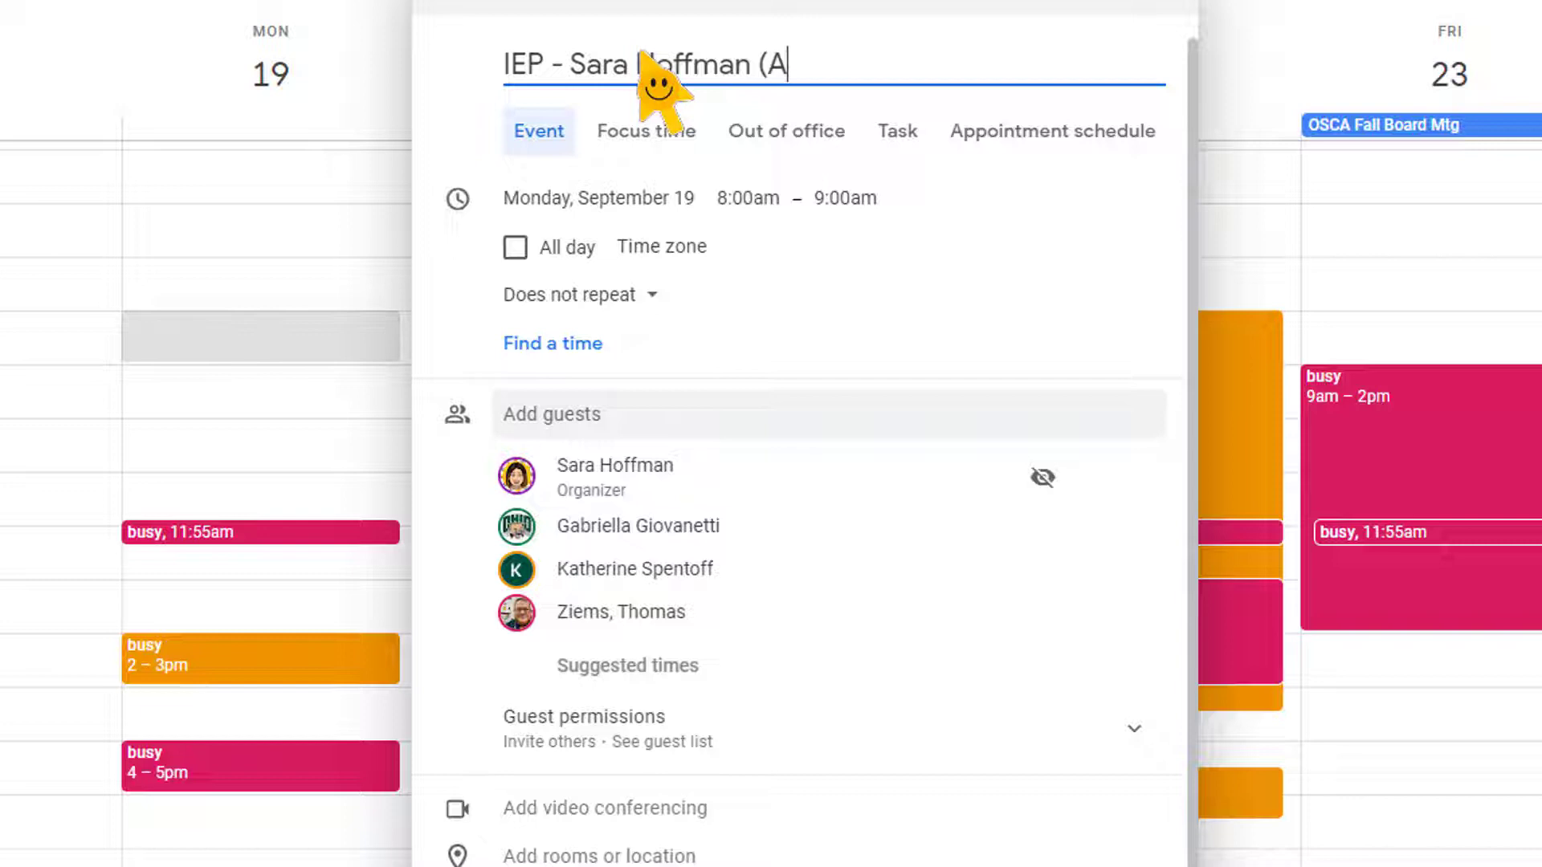
text(B))
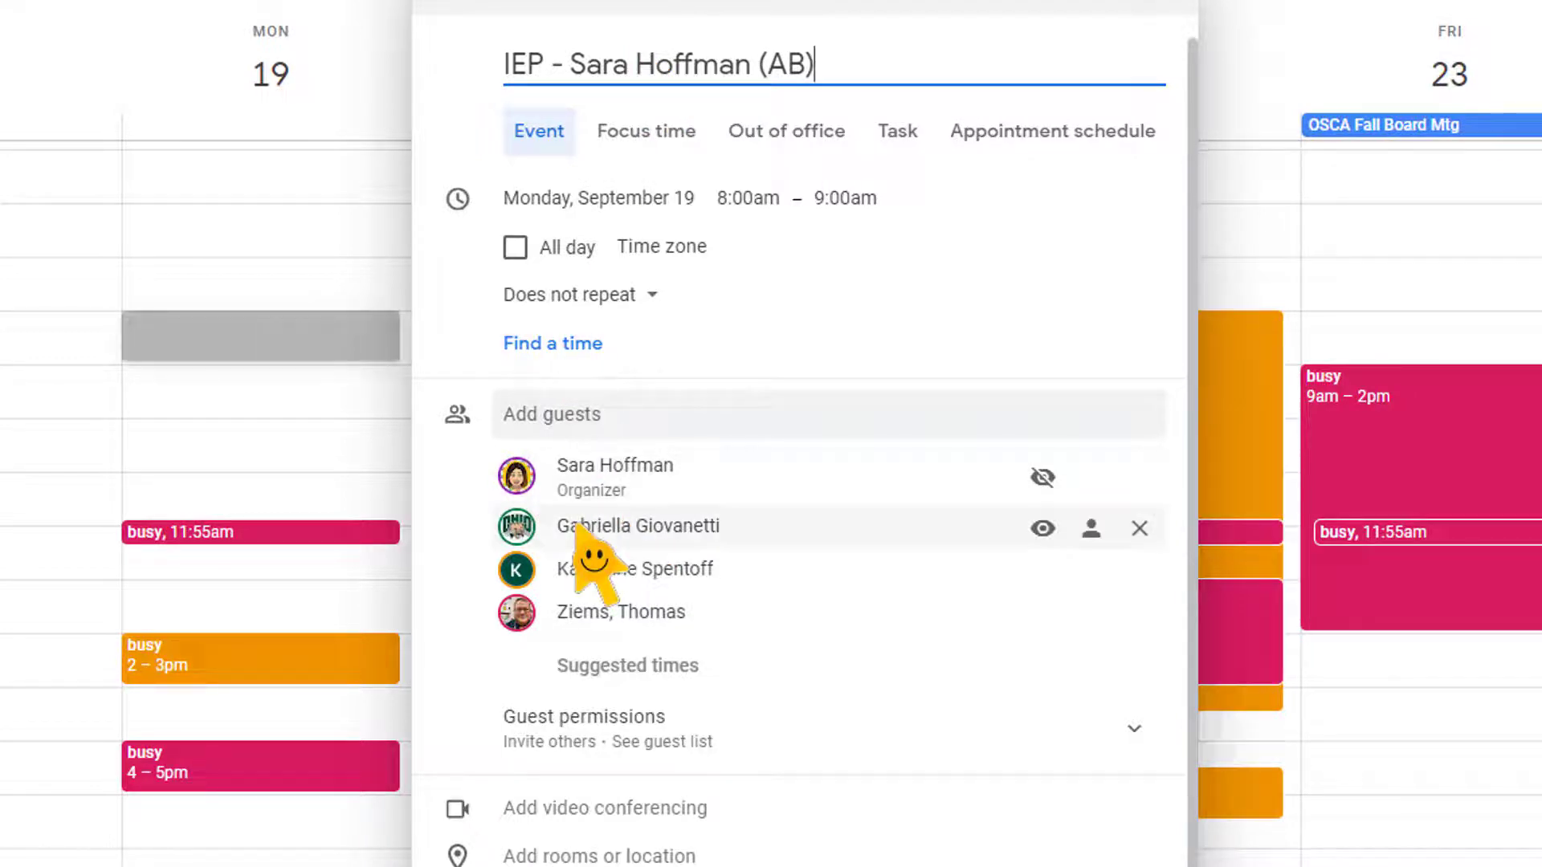
mouse_move(723, 536)
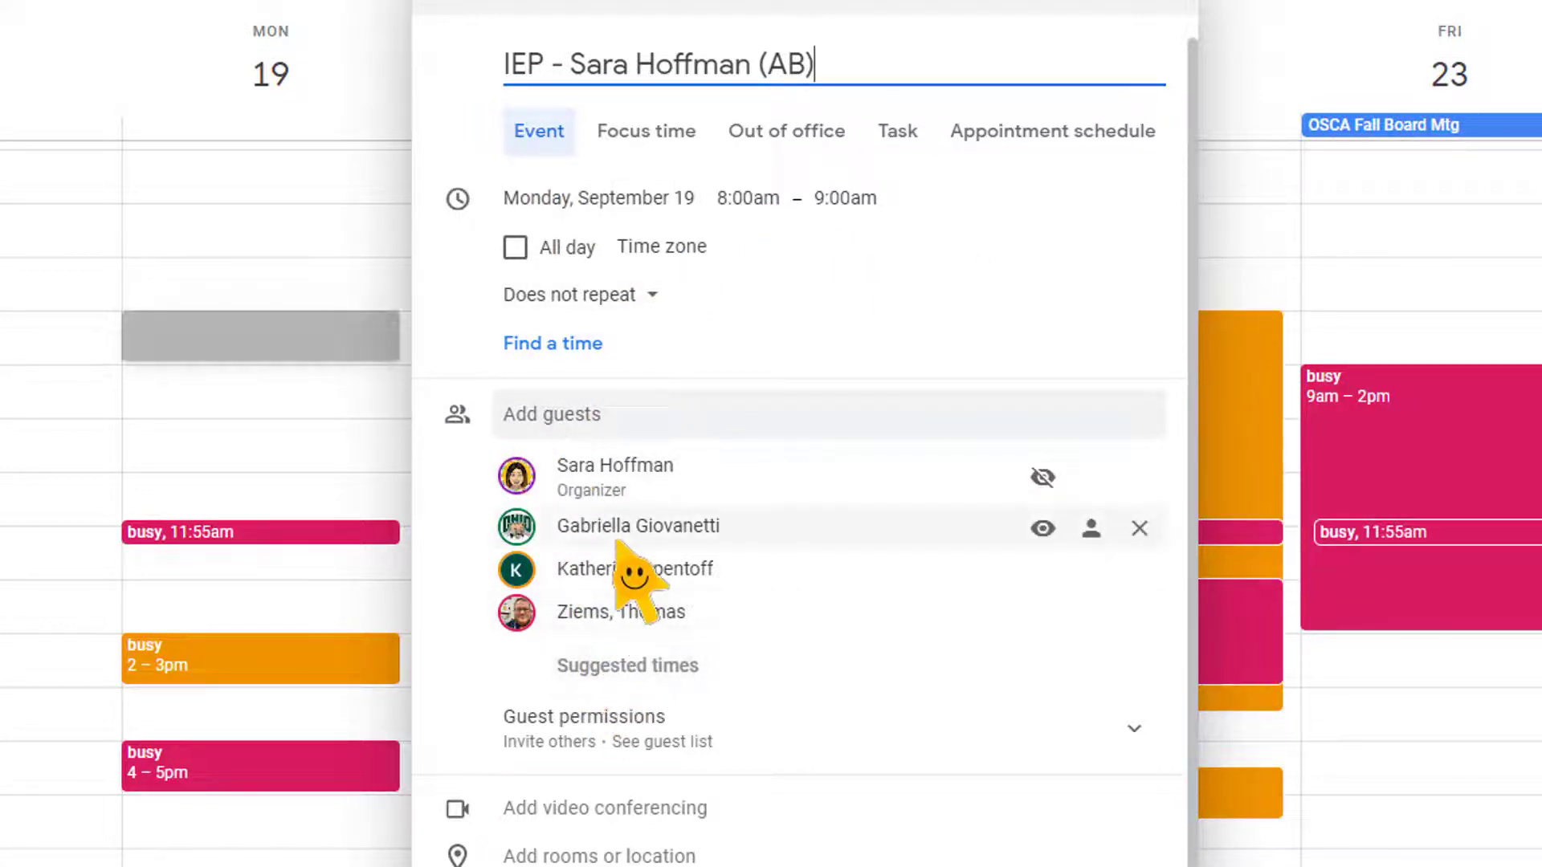
mouse_move(618, 544)
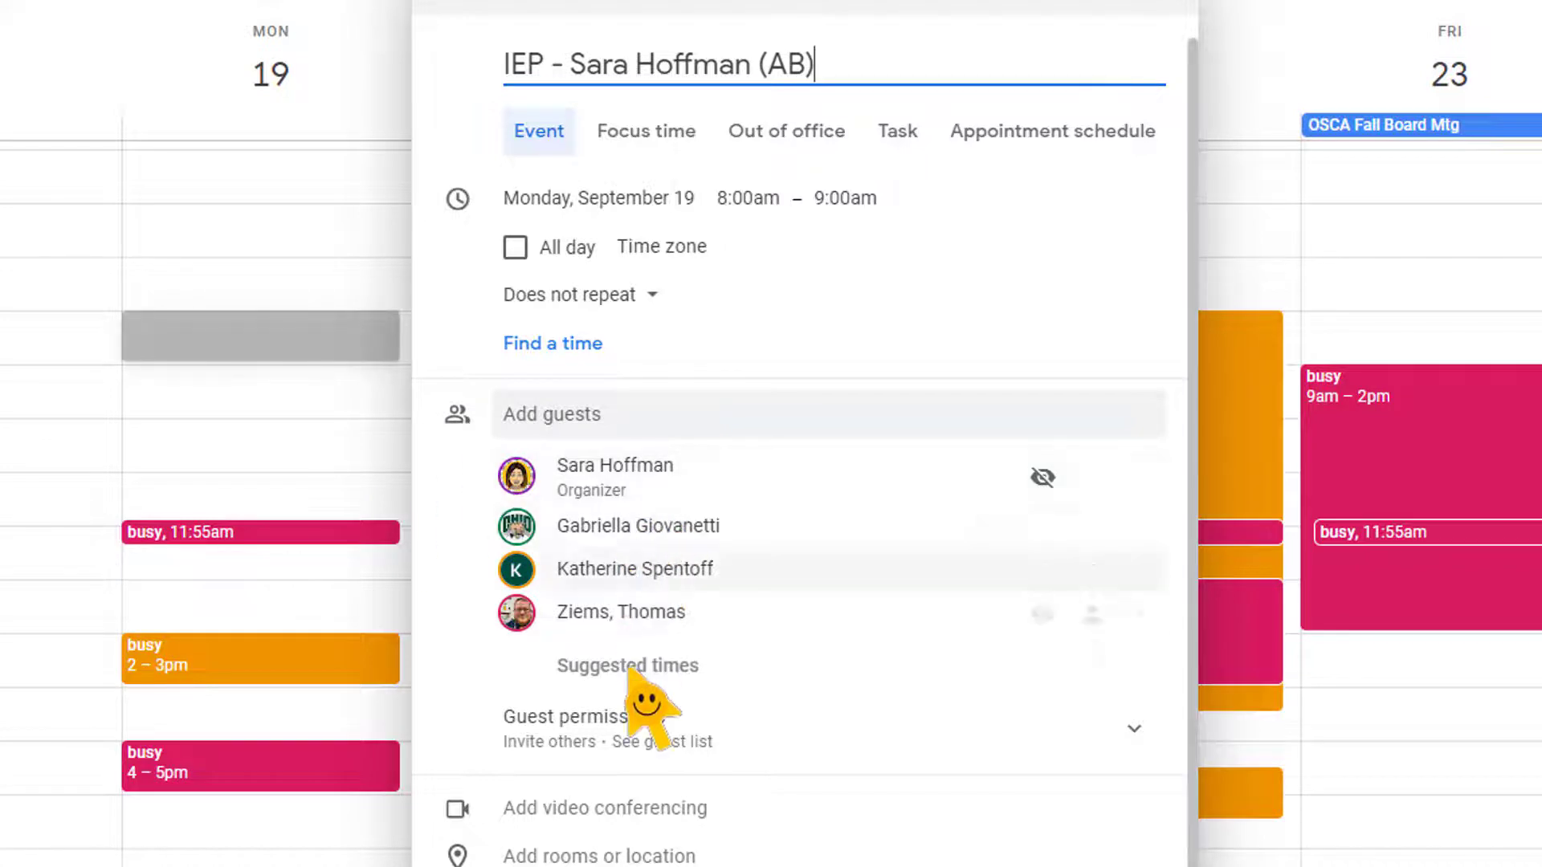
Add one more contact as a guest and check their Monday busy time
click(604, 417)
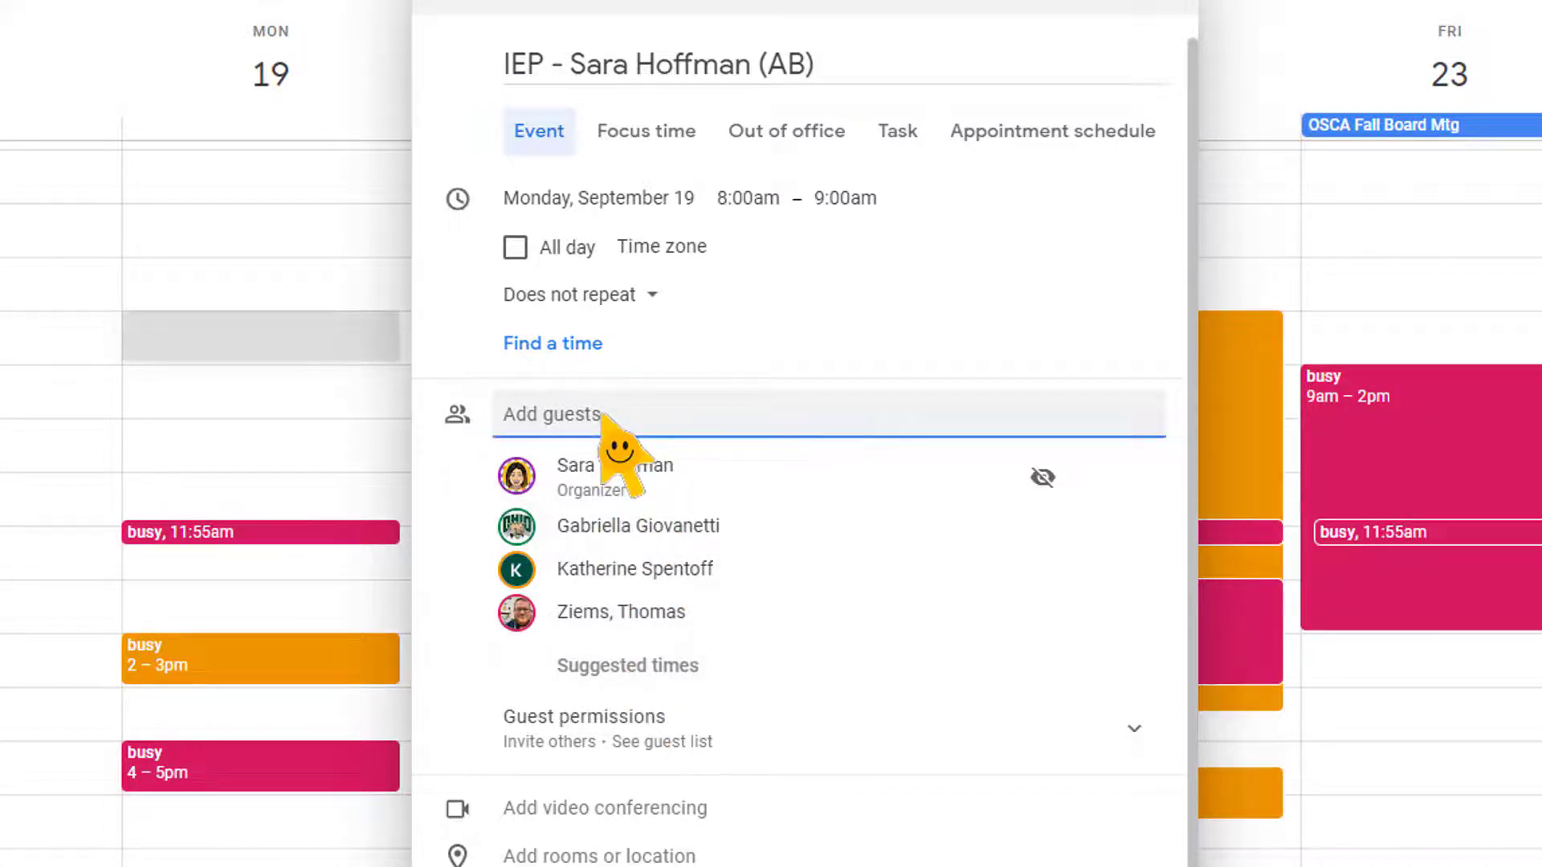
text(mich)
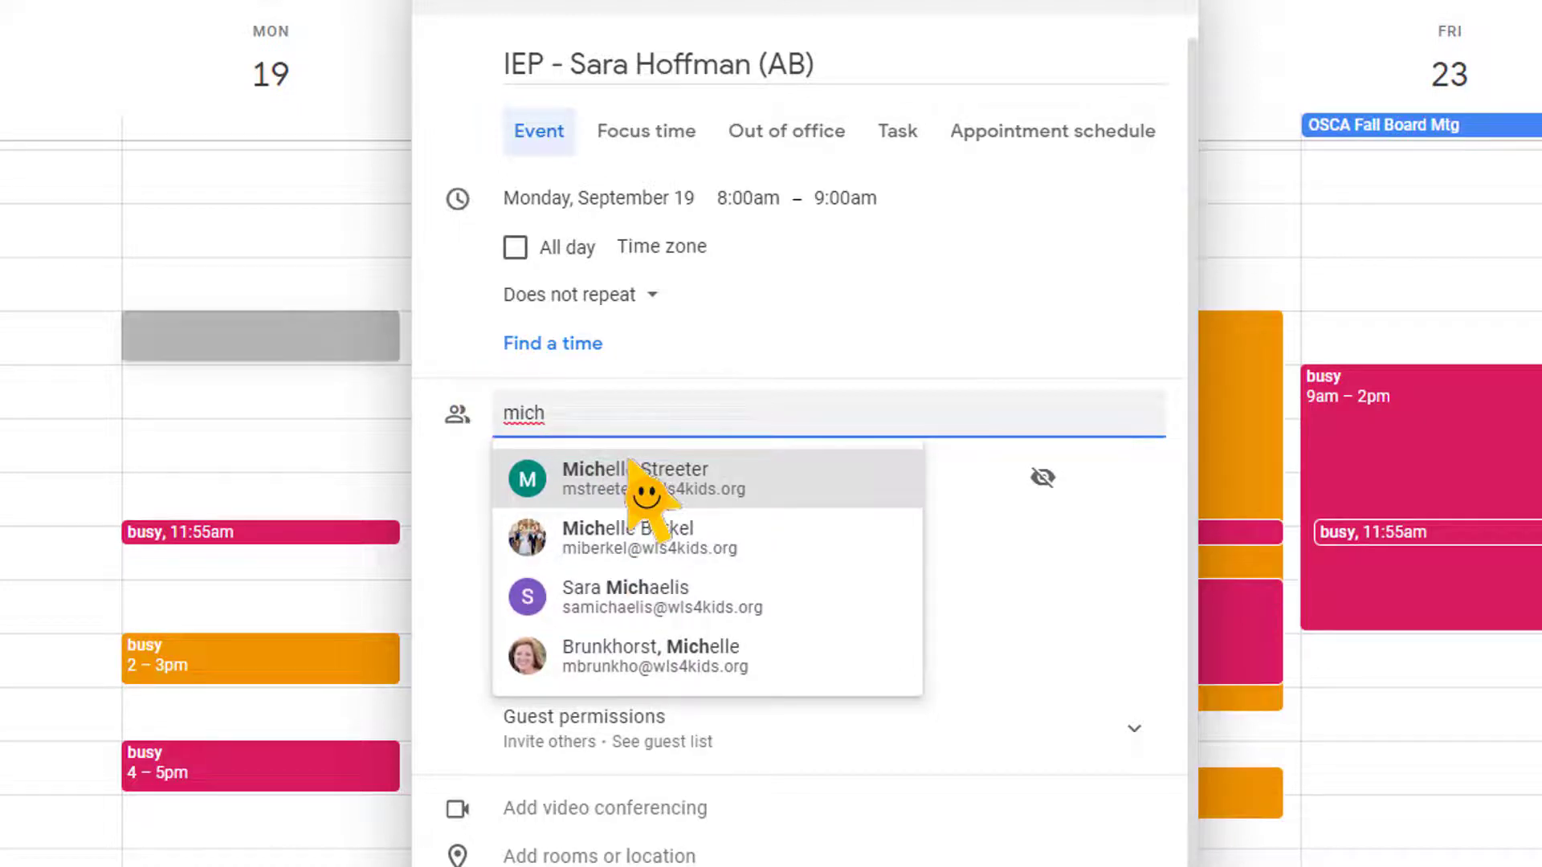
key(Escape)
key(Return)
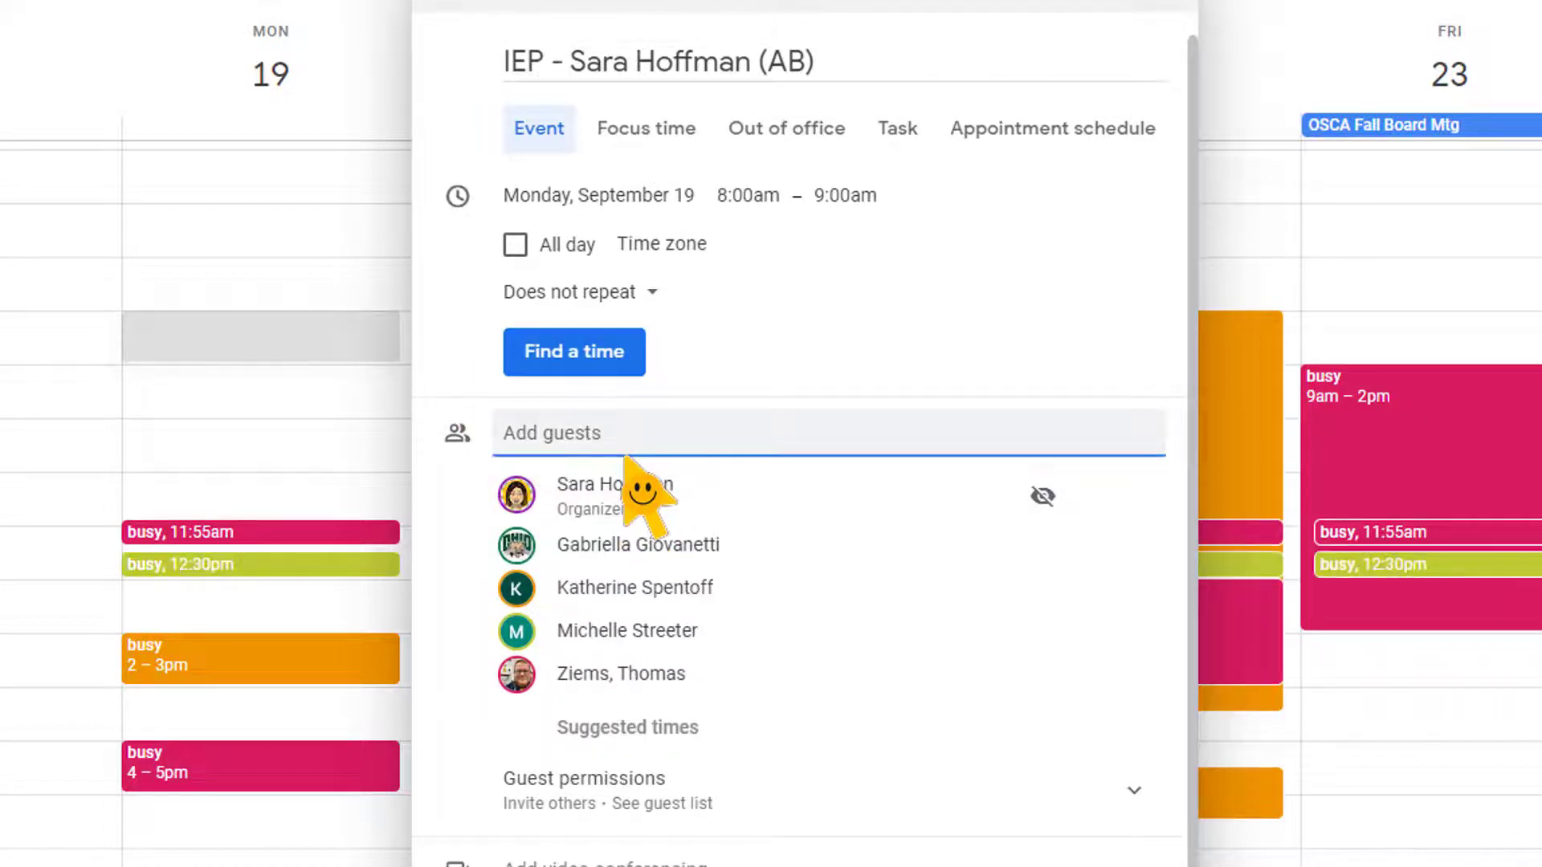
click(209, 565)
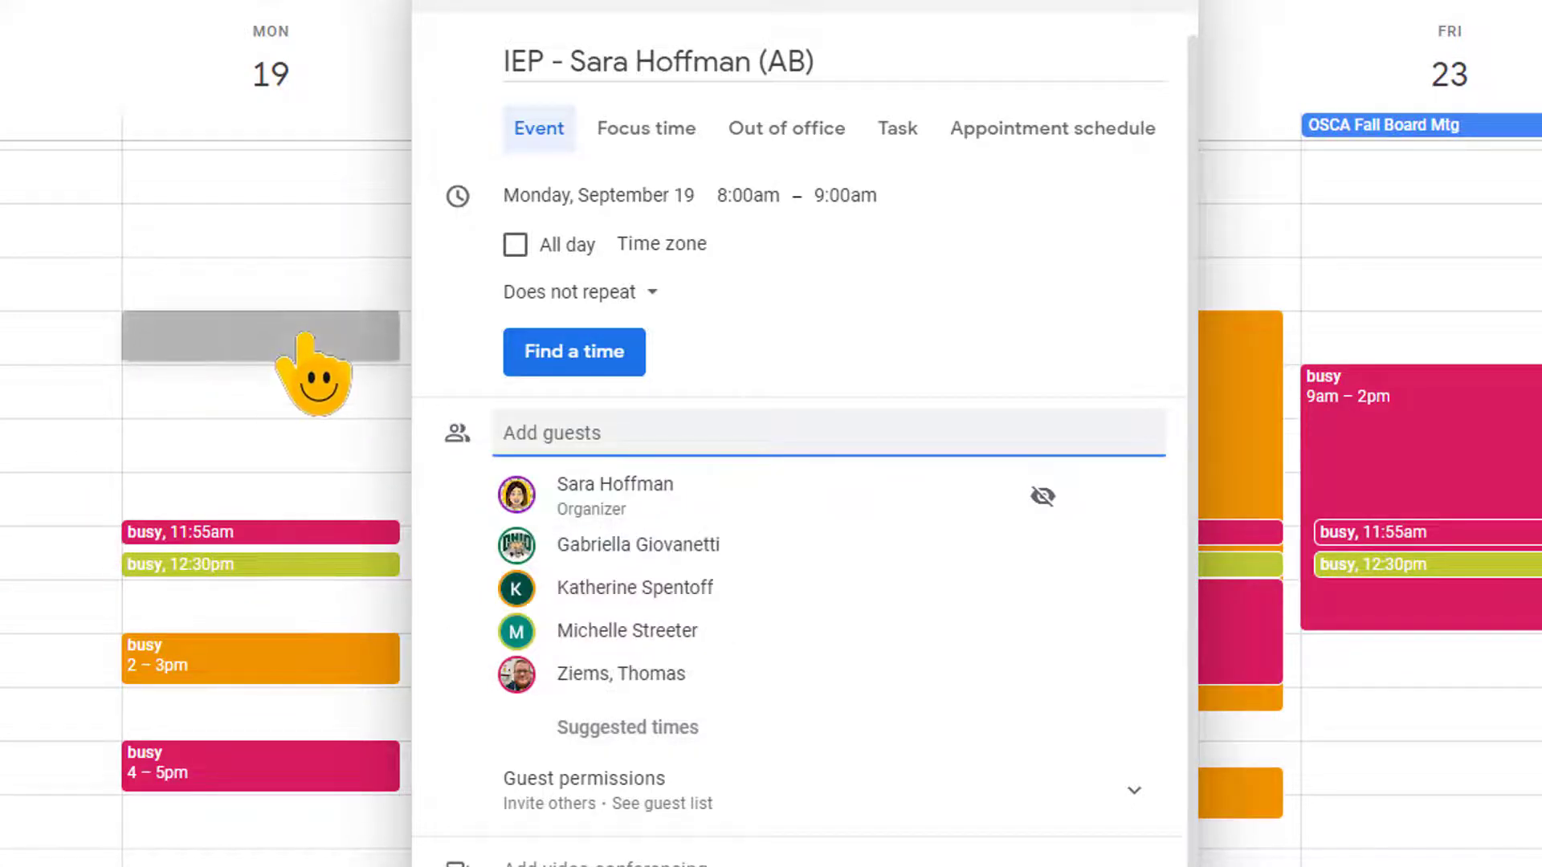
Dismiss the busy-time details and remove one guest from the invitation
mouse_move(306, 572)
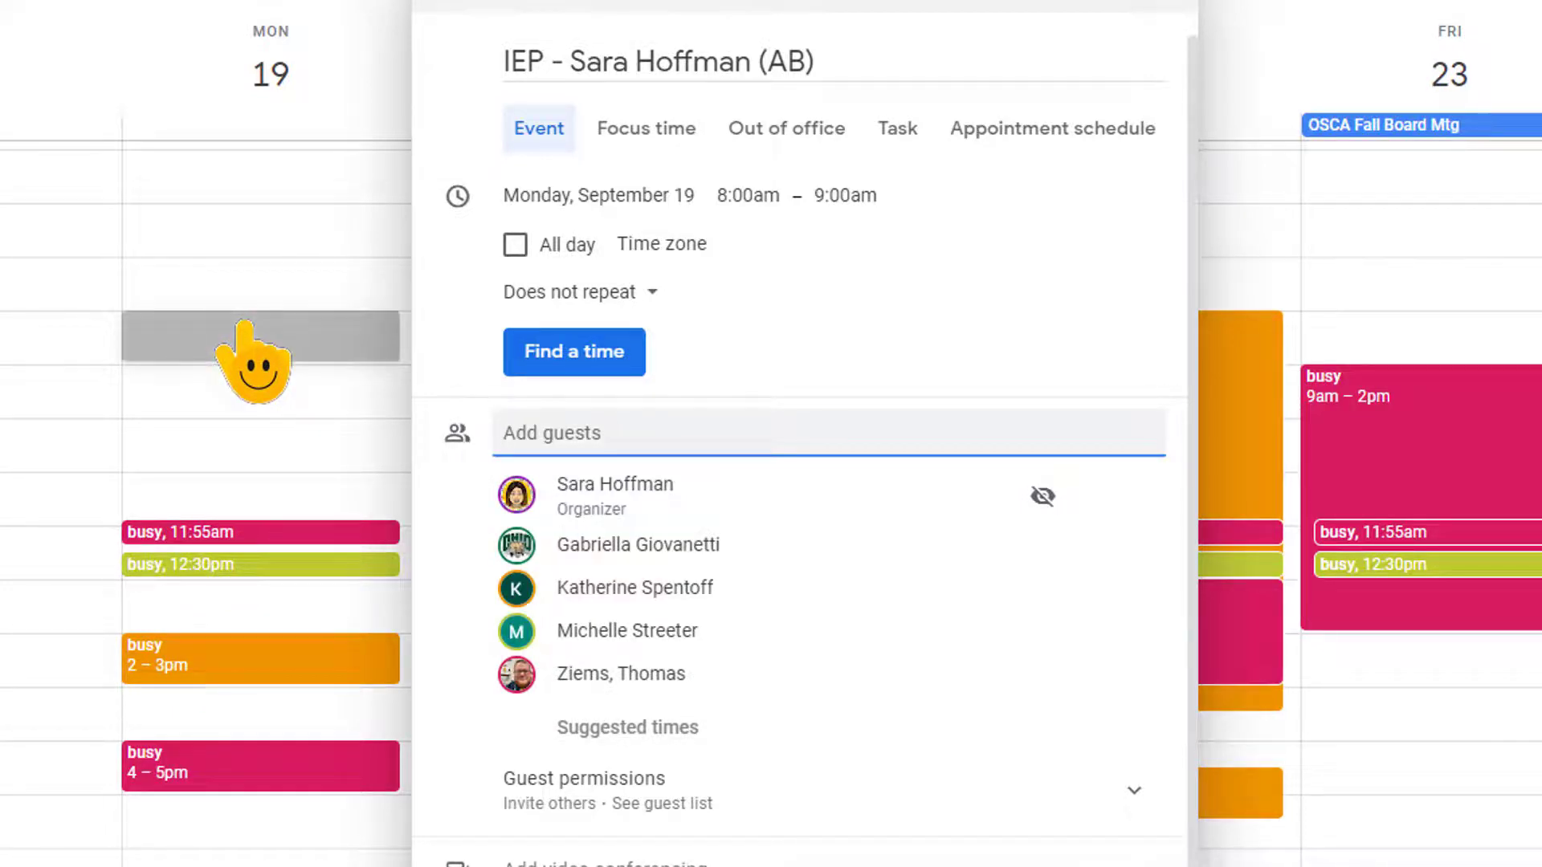
click(602, 421)
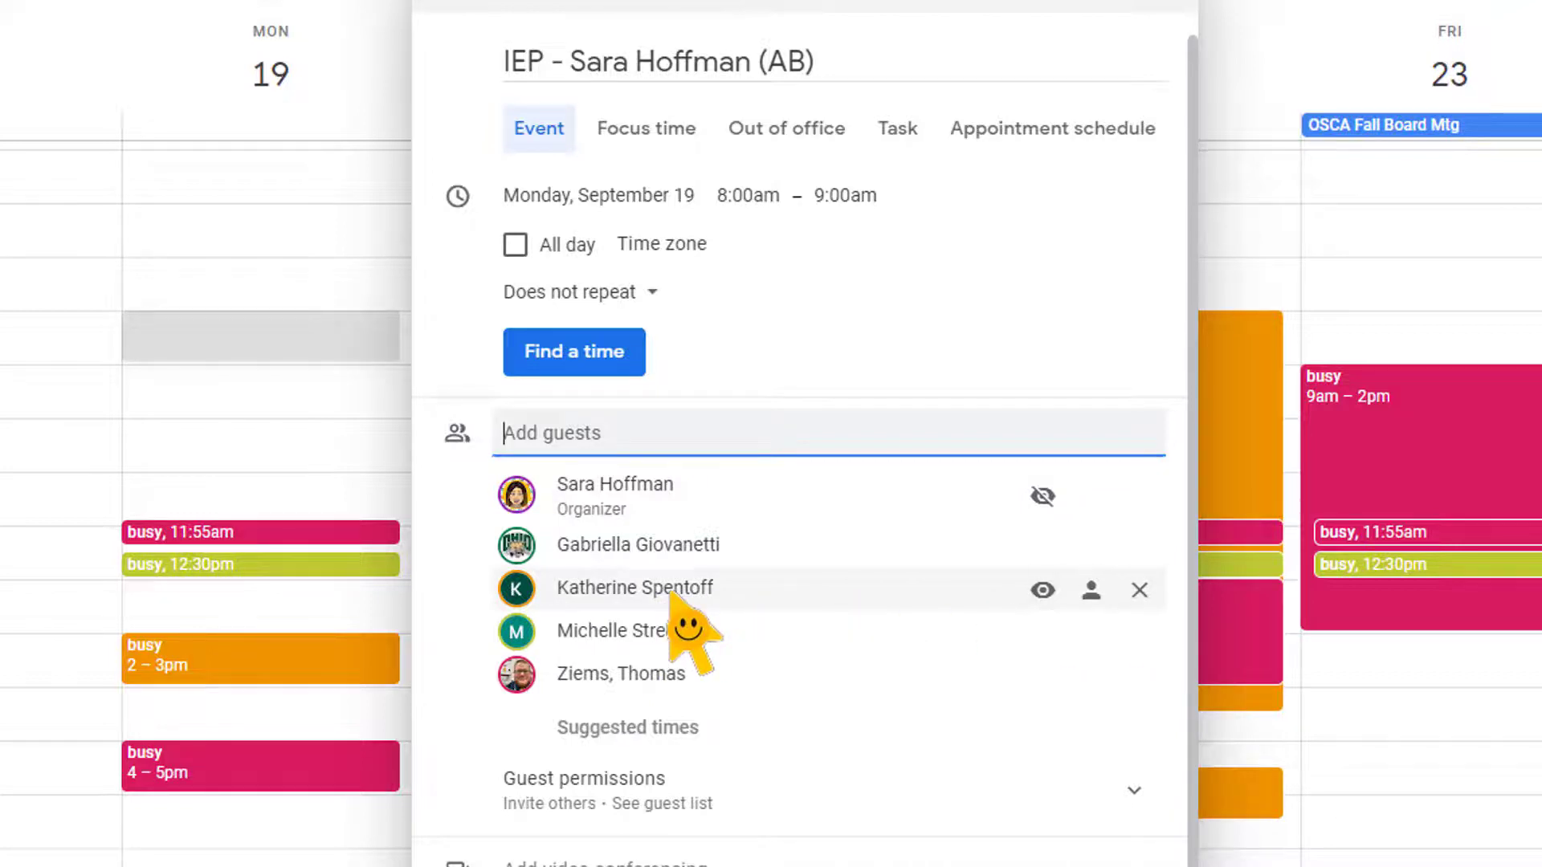
mouse_move(684, 598)
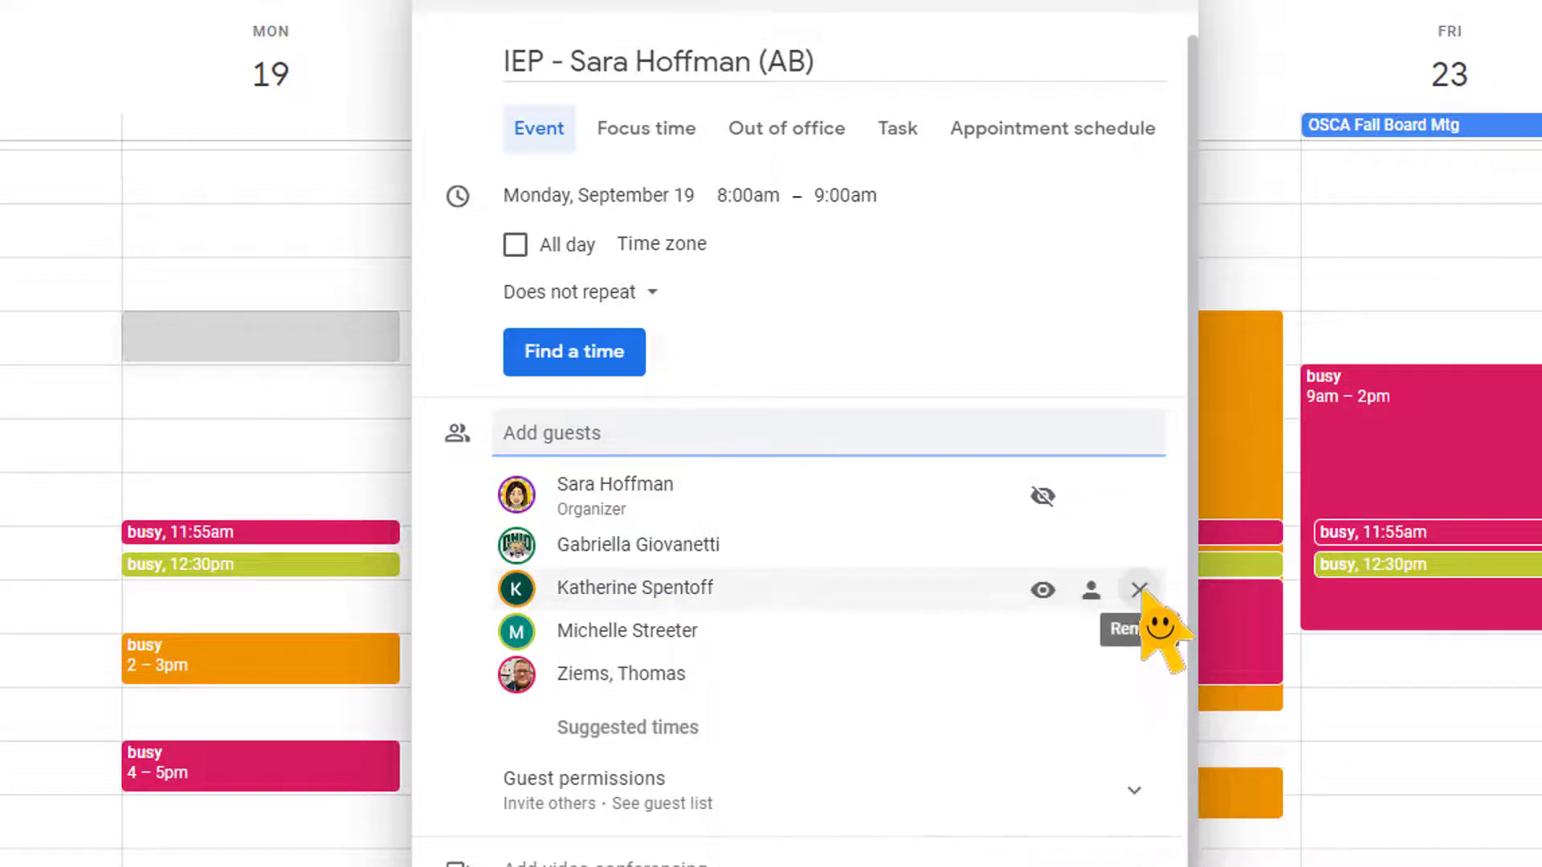
click(1138, 589)
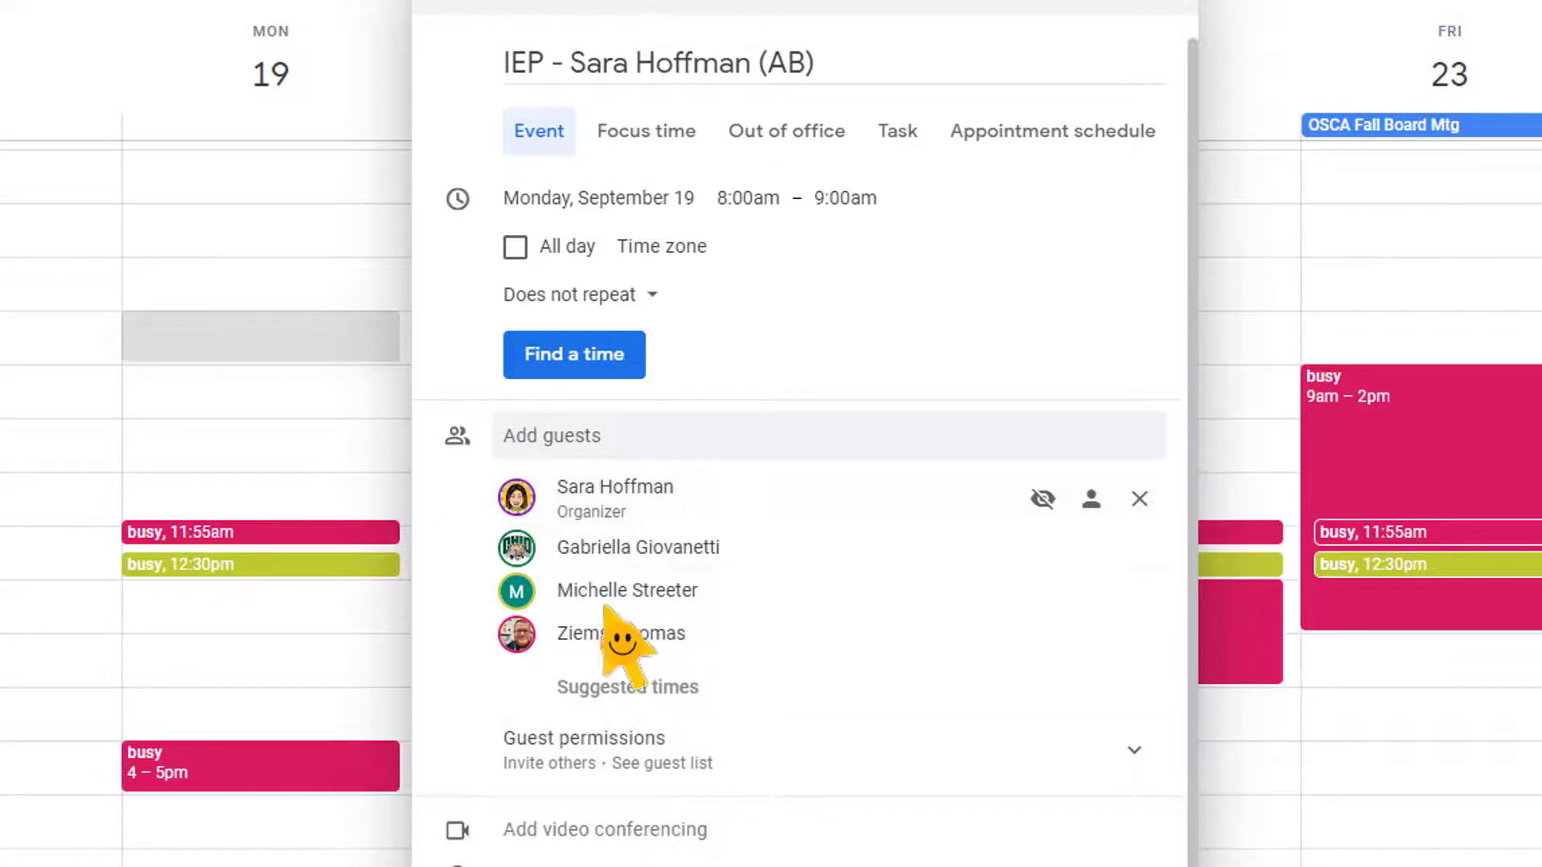
scroll(615, 580, down, 1)
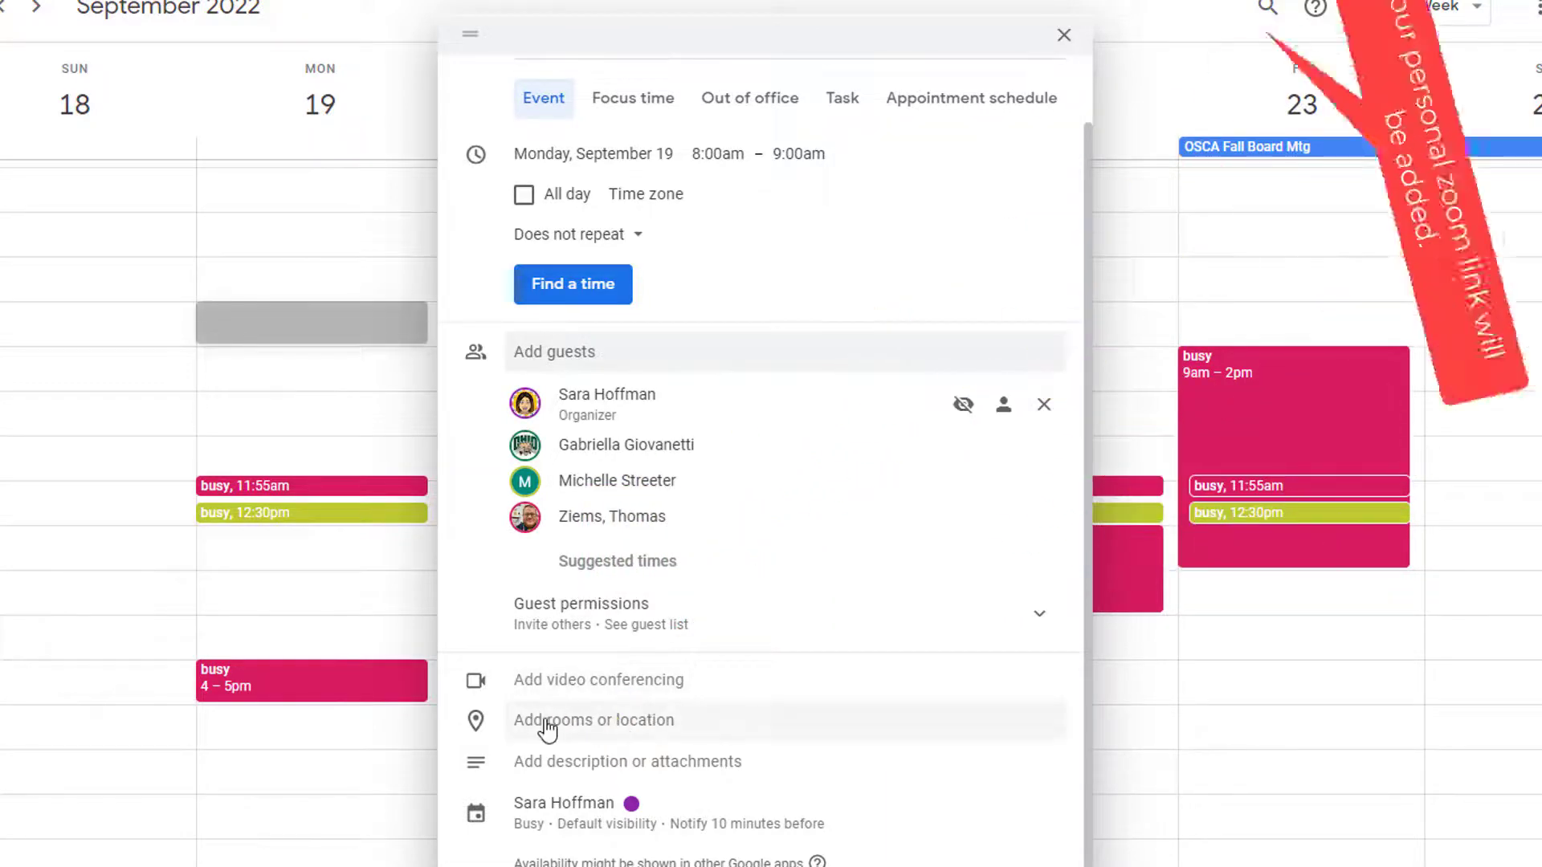
Set the event location to the Meadowvale Elementary School suggestion found by typing 'mea'
click(653, 720)
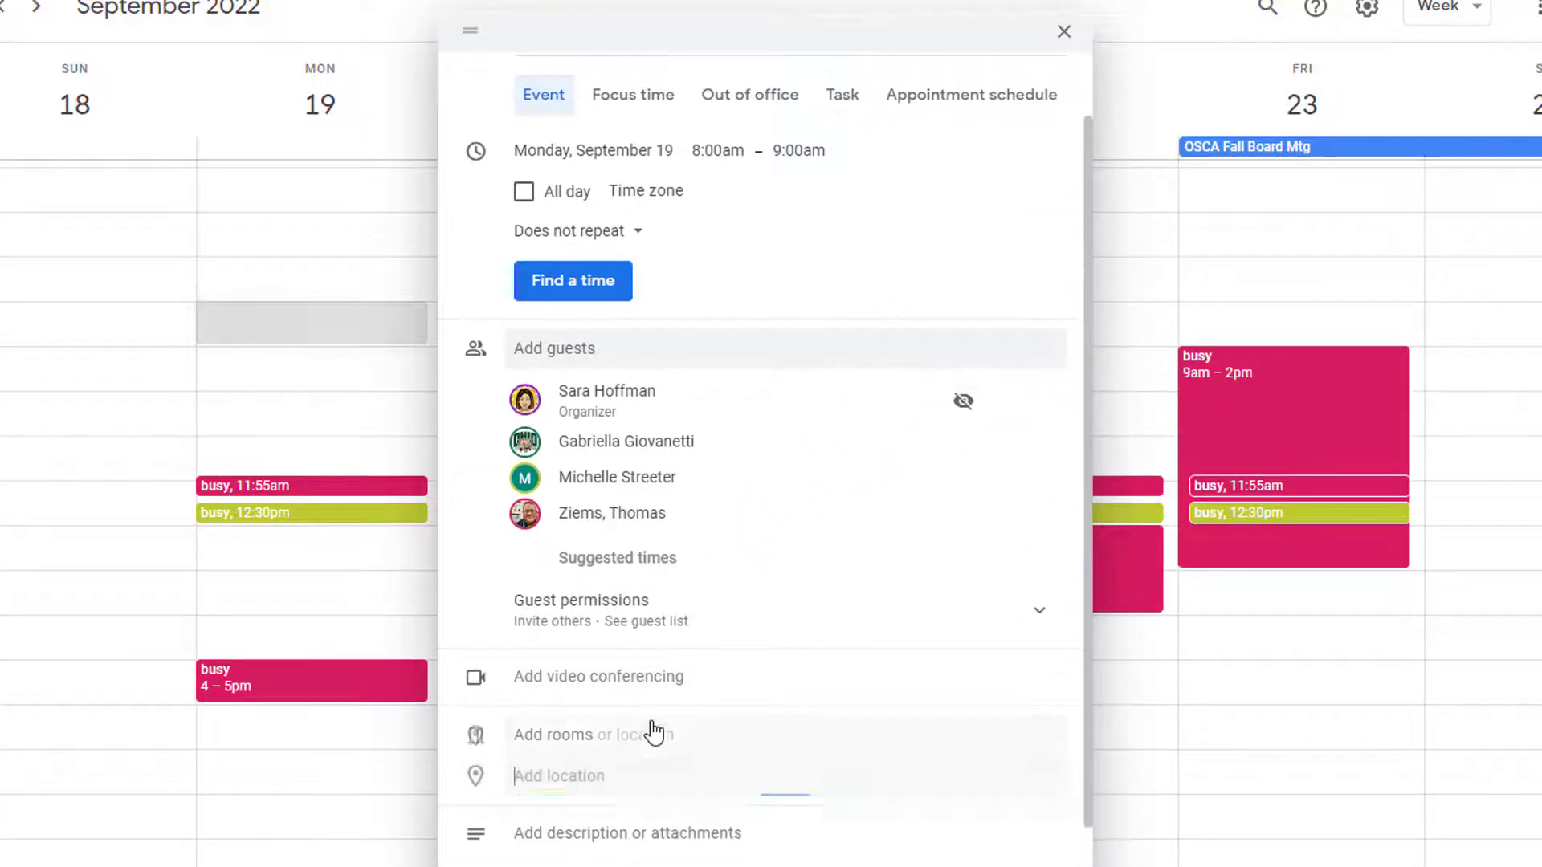
text(meaD)
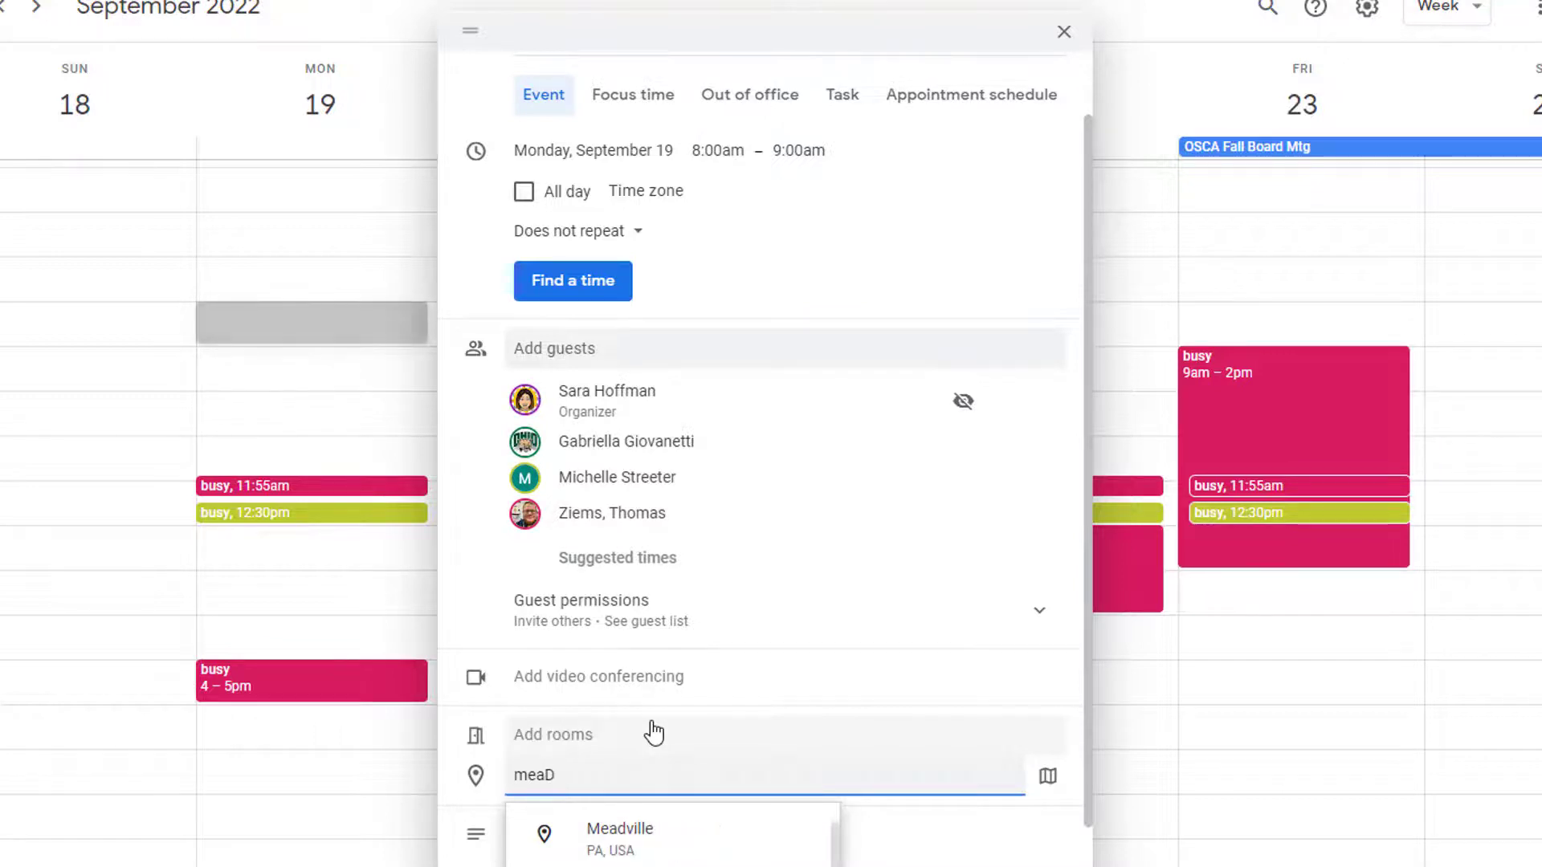
key(BackSpace)
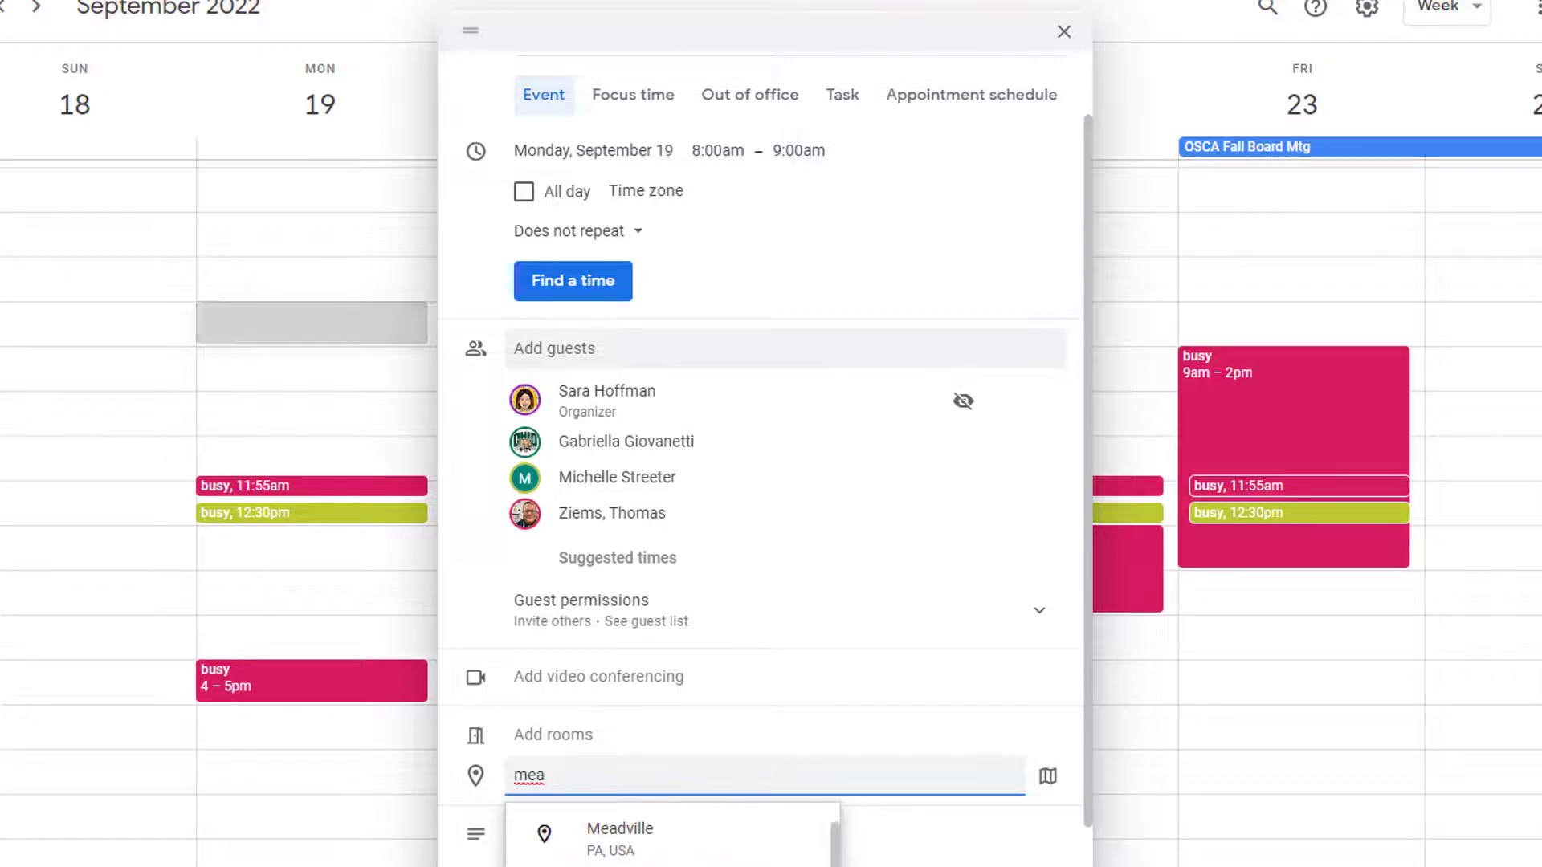
key(Down)
key(Return)
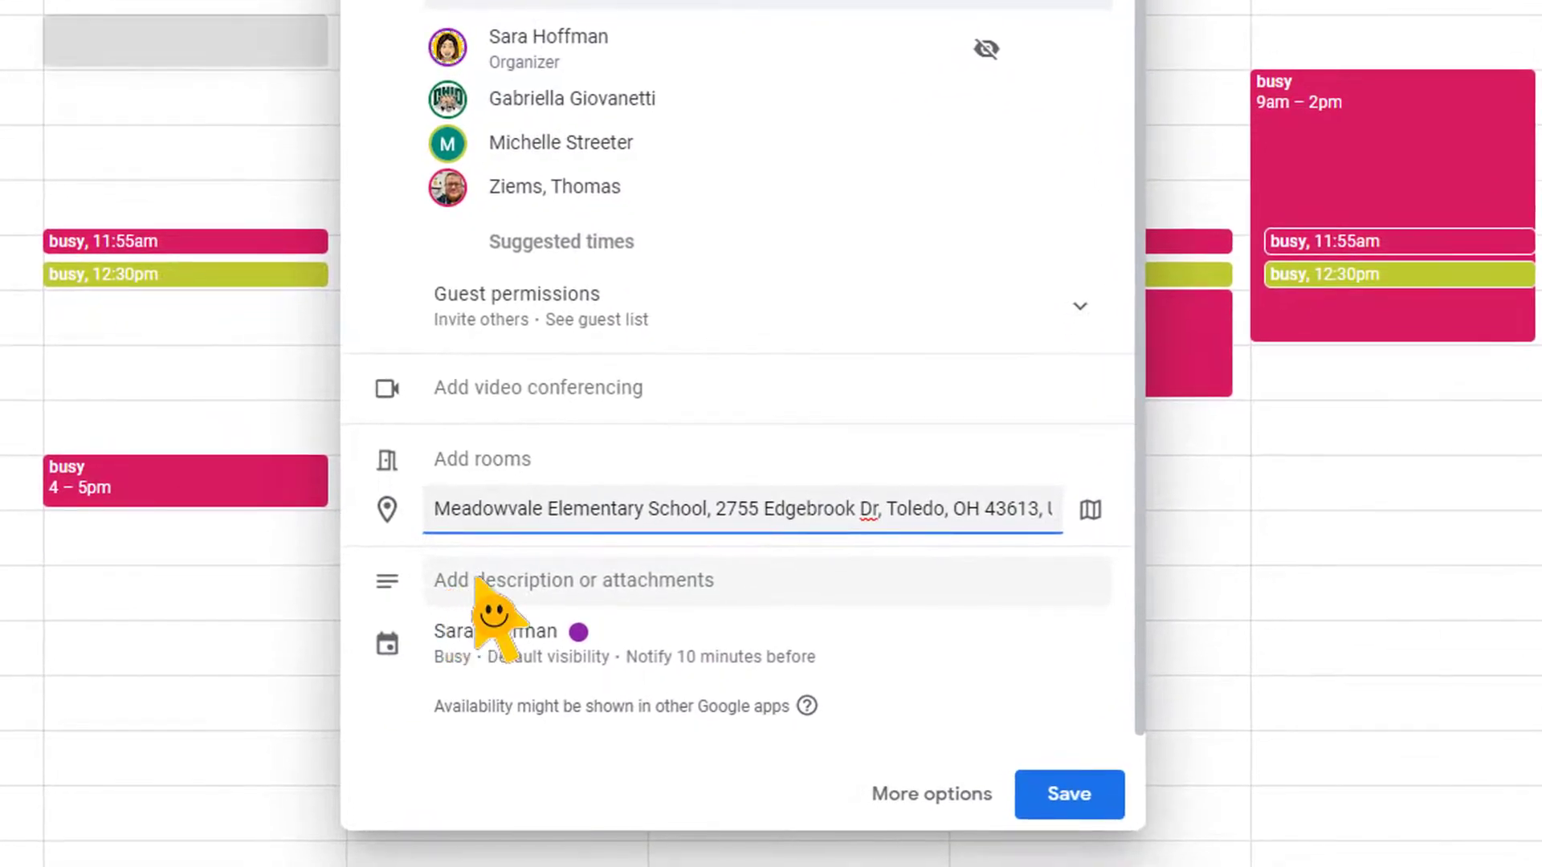
click(480, 585)
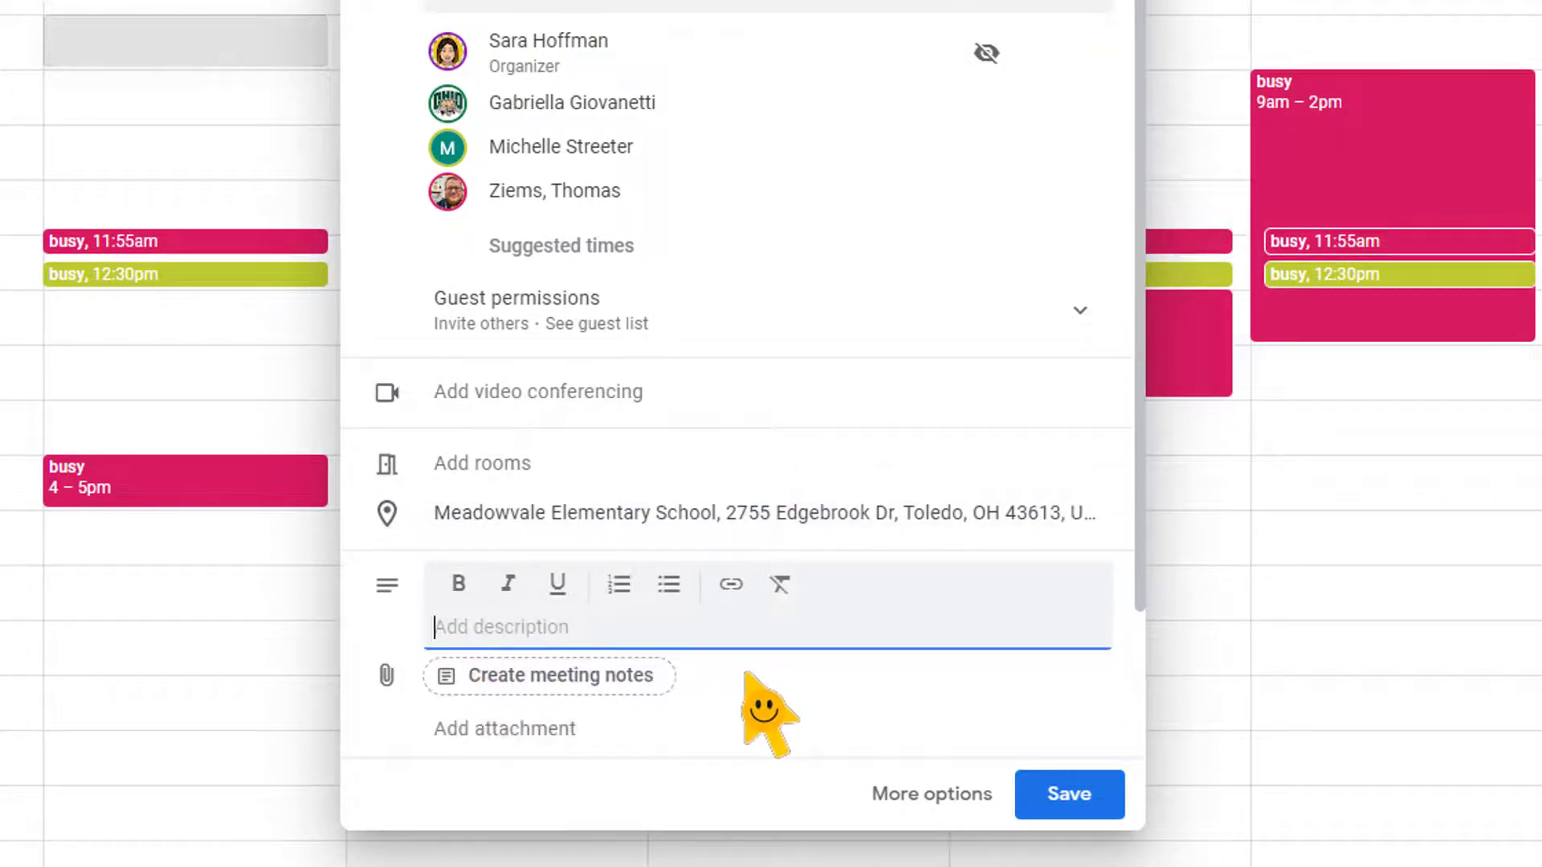
click(482, 733)
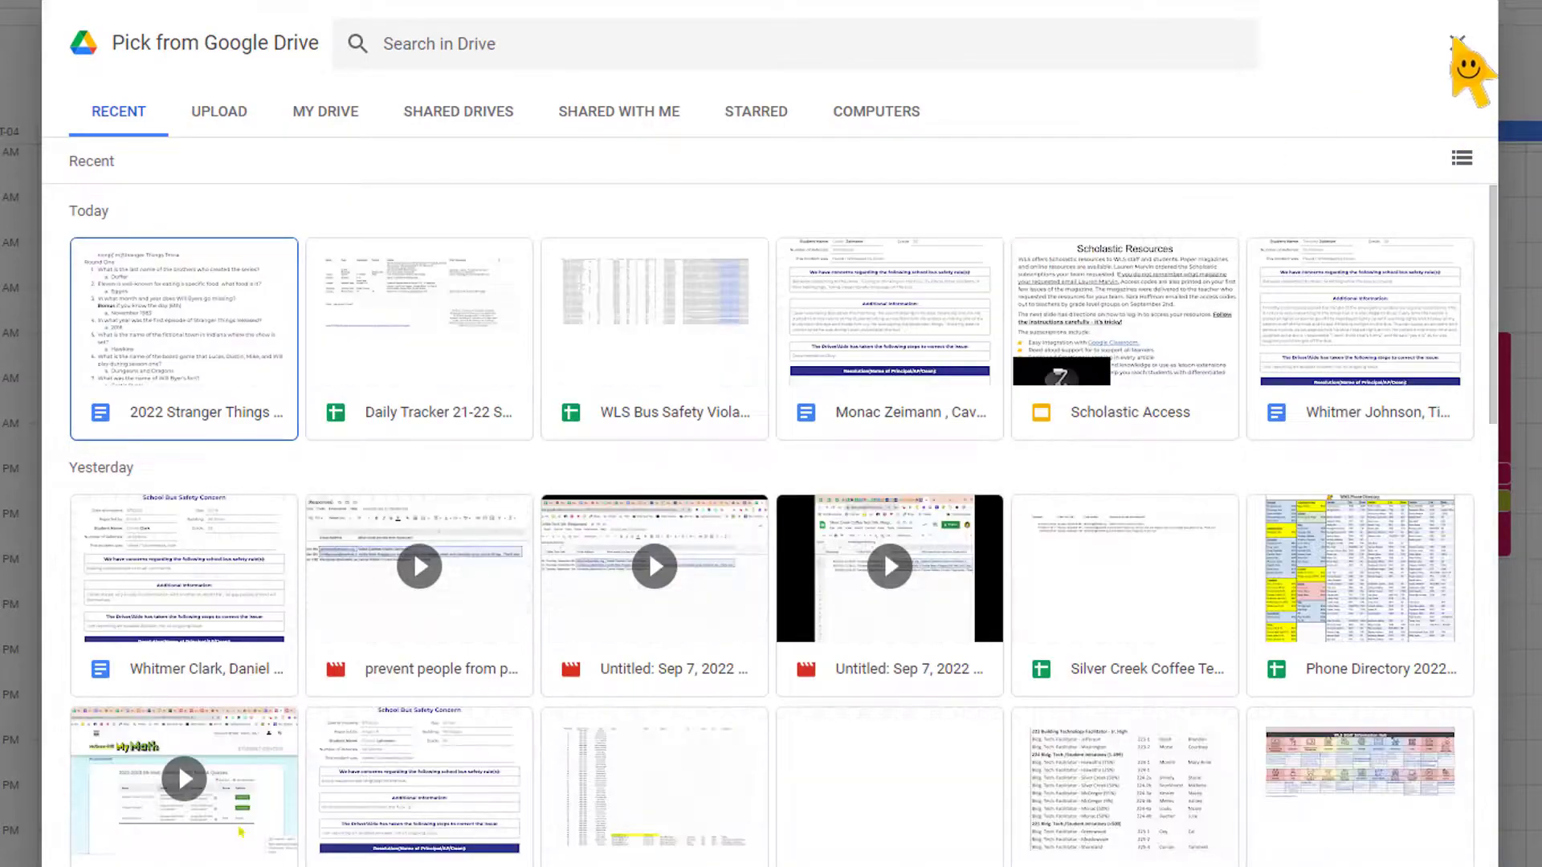
click(1455, 38)
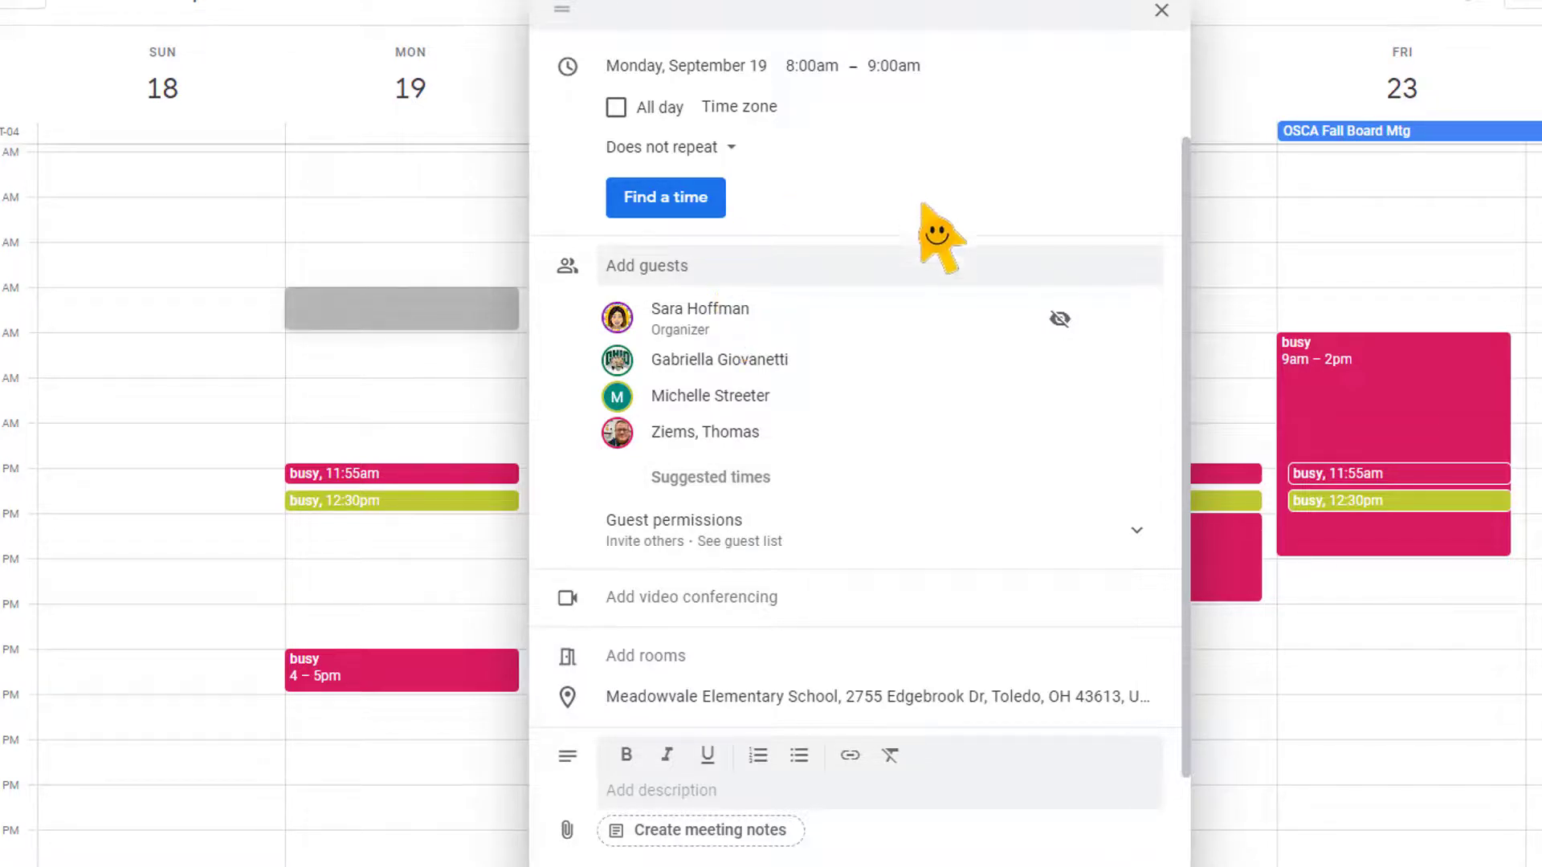
Save the IEP event, bringing up the prompt to email guests
scroll(922, 210, down, 2)
scroll(919, 197, up, 3)
scroll(924, 200, down, 3)
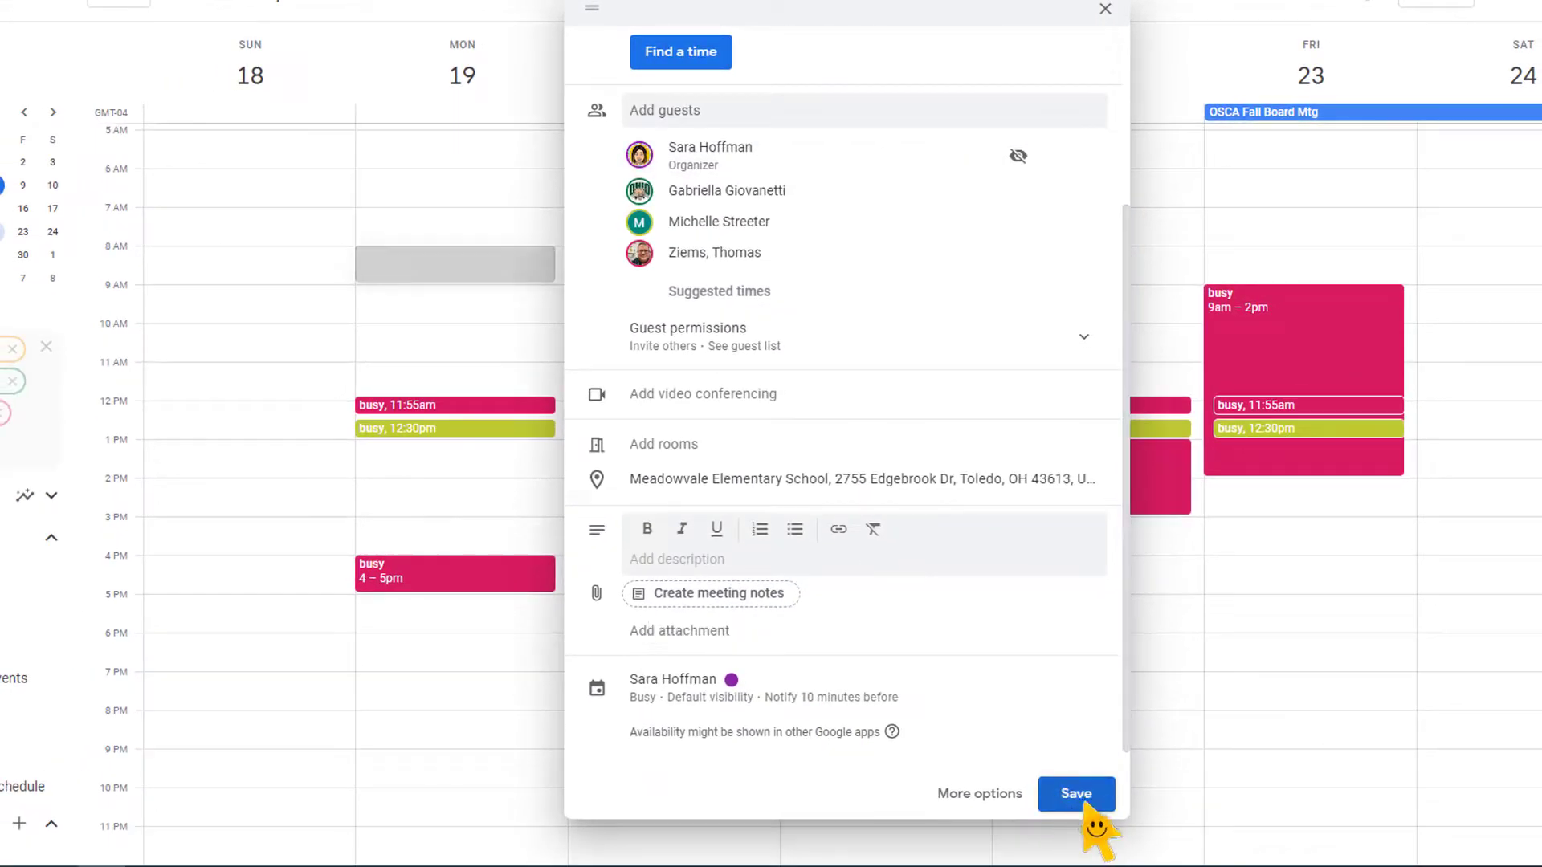
click(1081, 798)
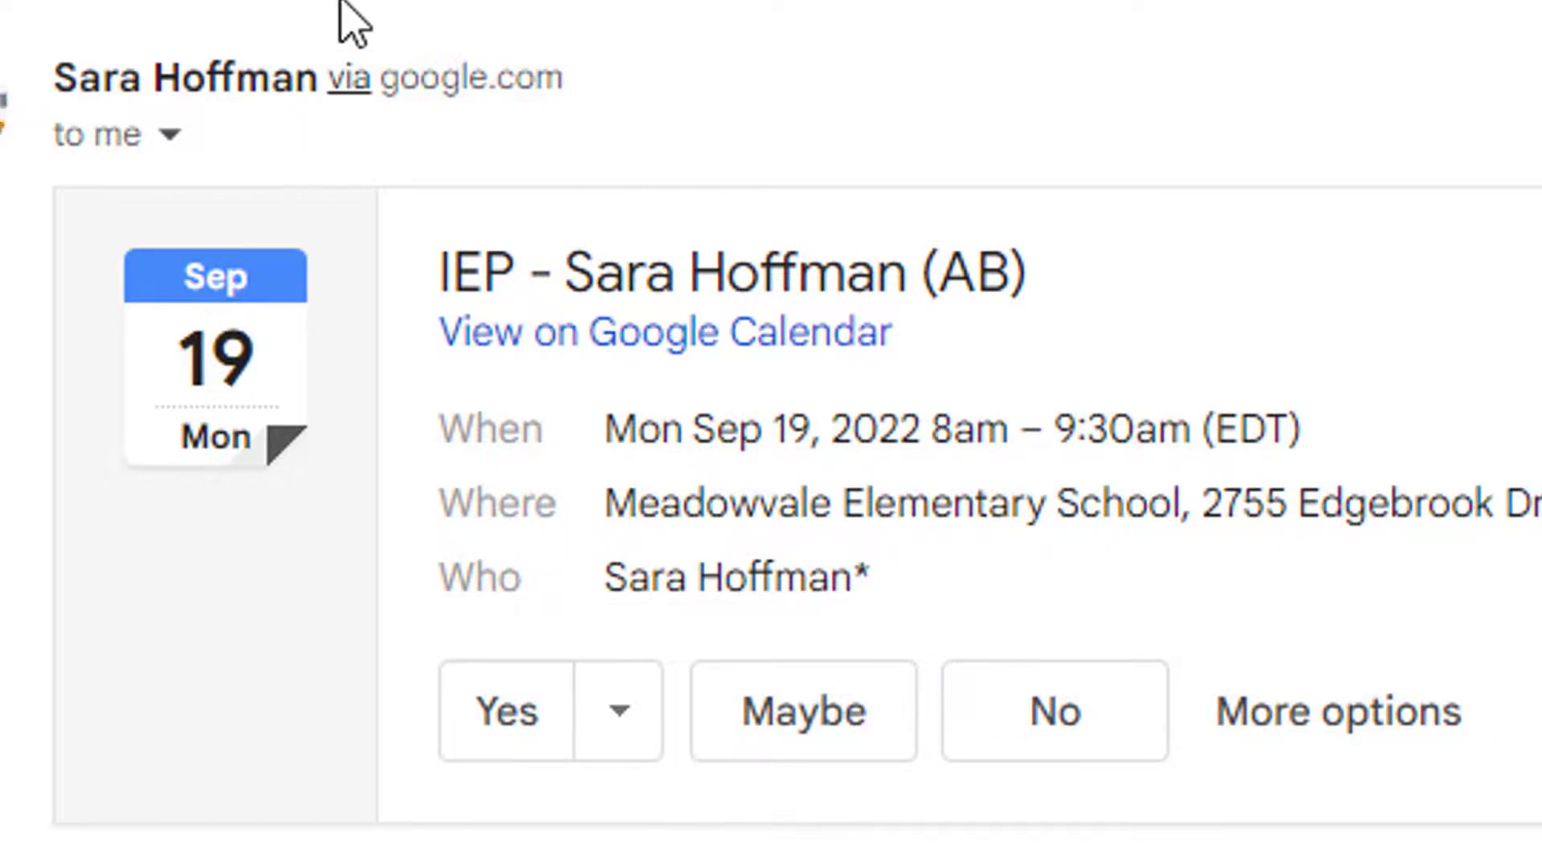
Accept the IEP meeting invitation in Gmail by answering Yes
click(496, 722)
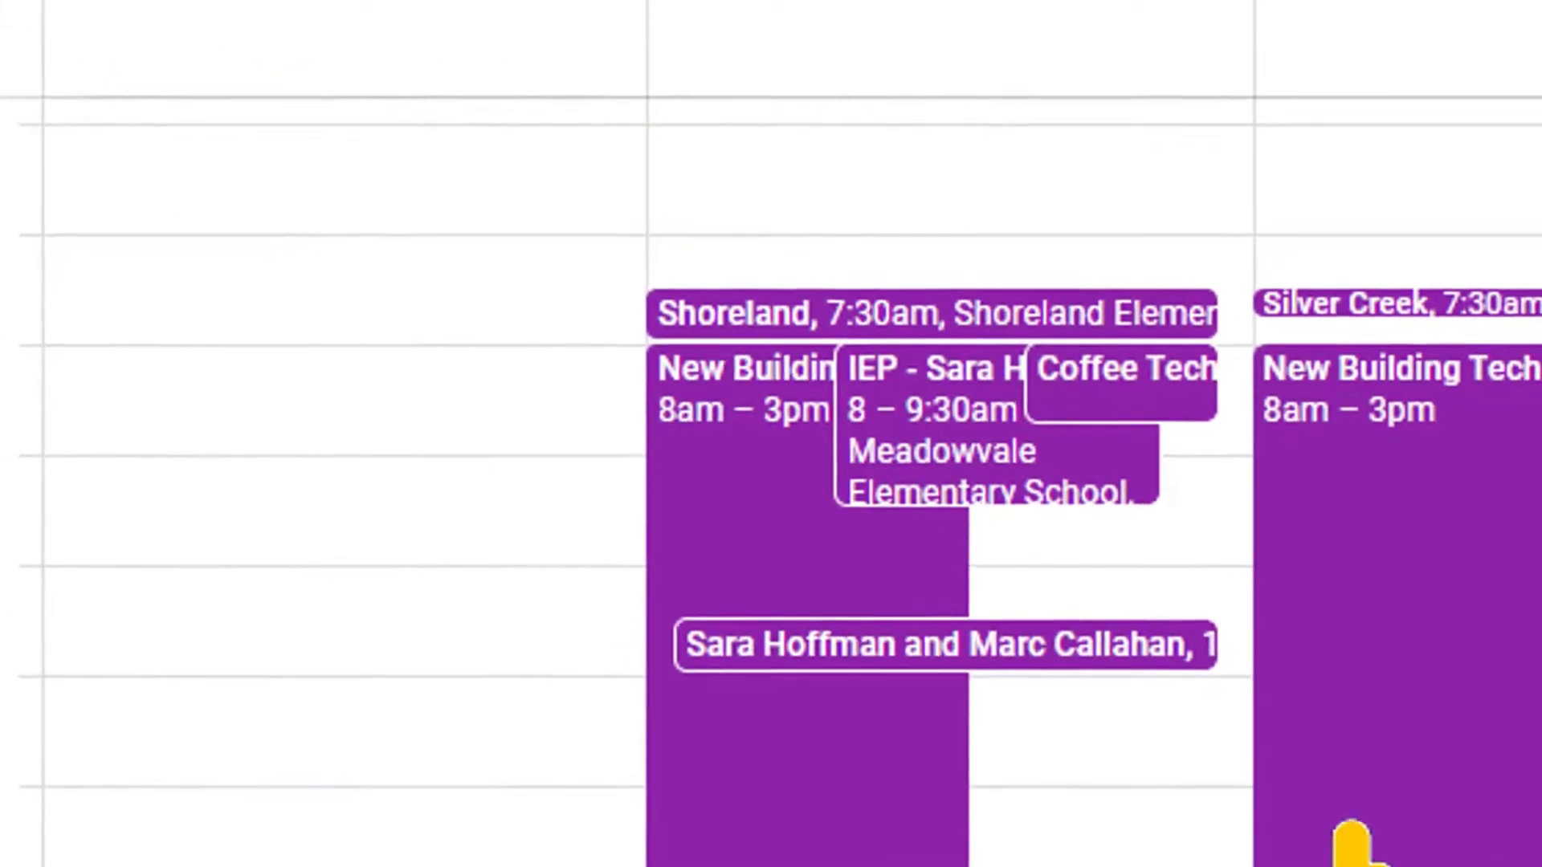
click(933, 300)
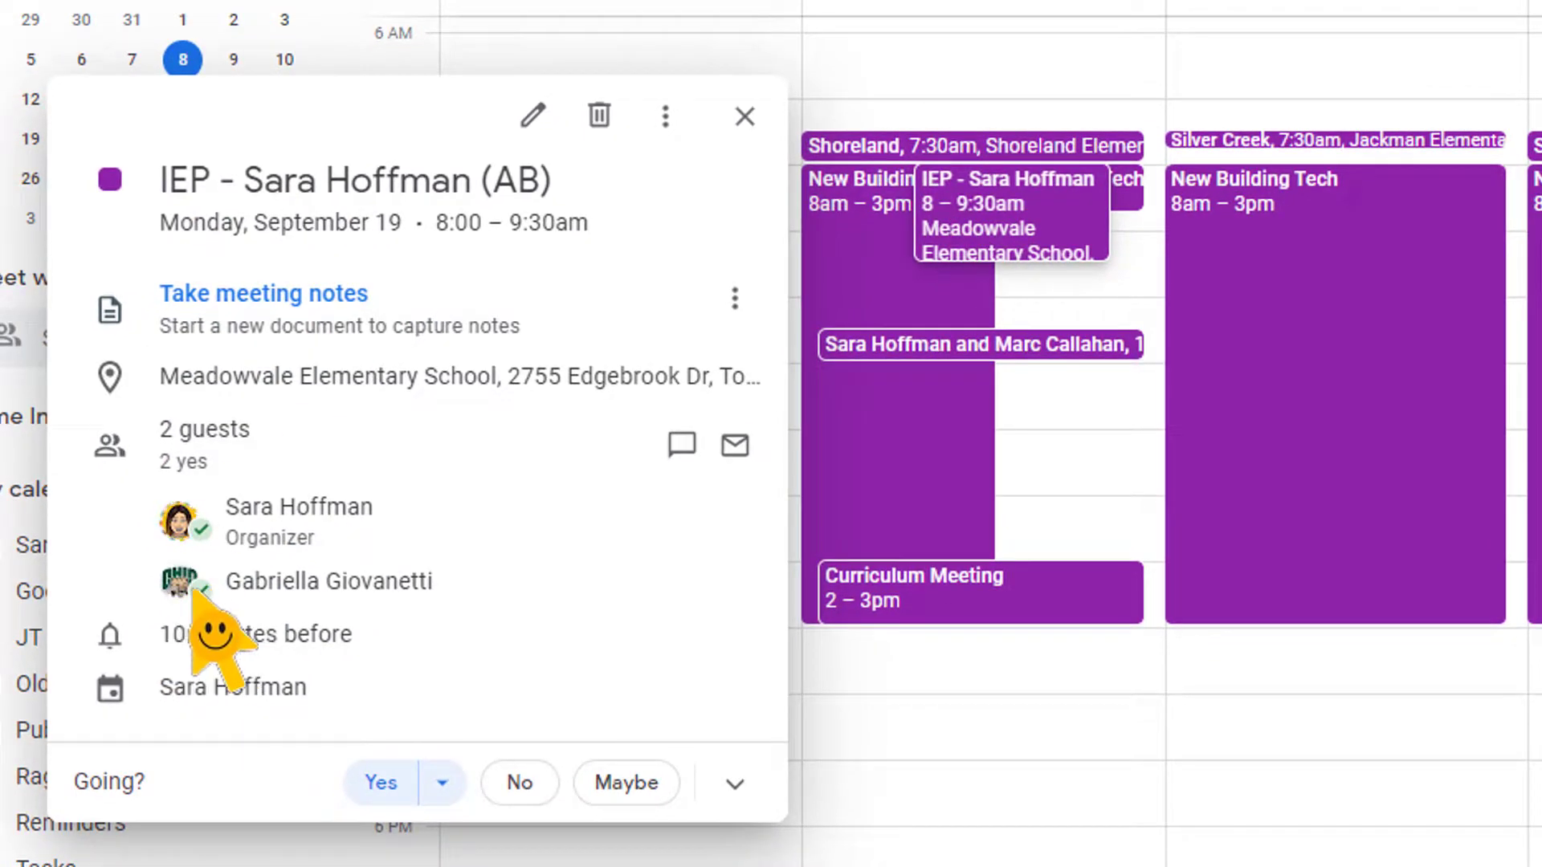
mouse_move(215, 612)
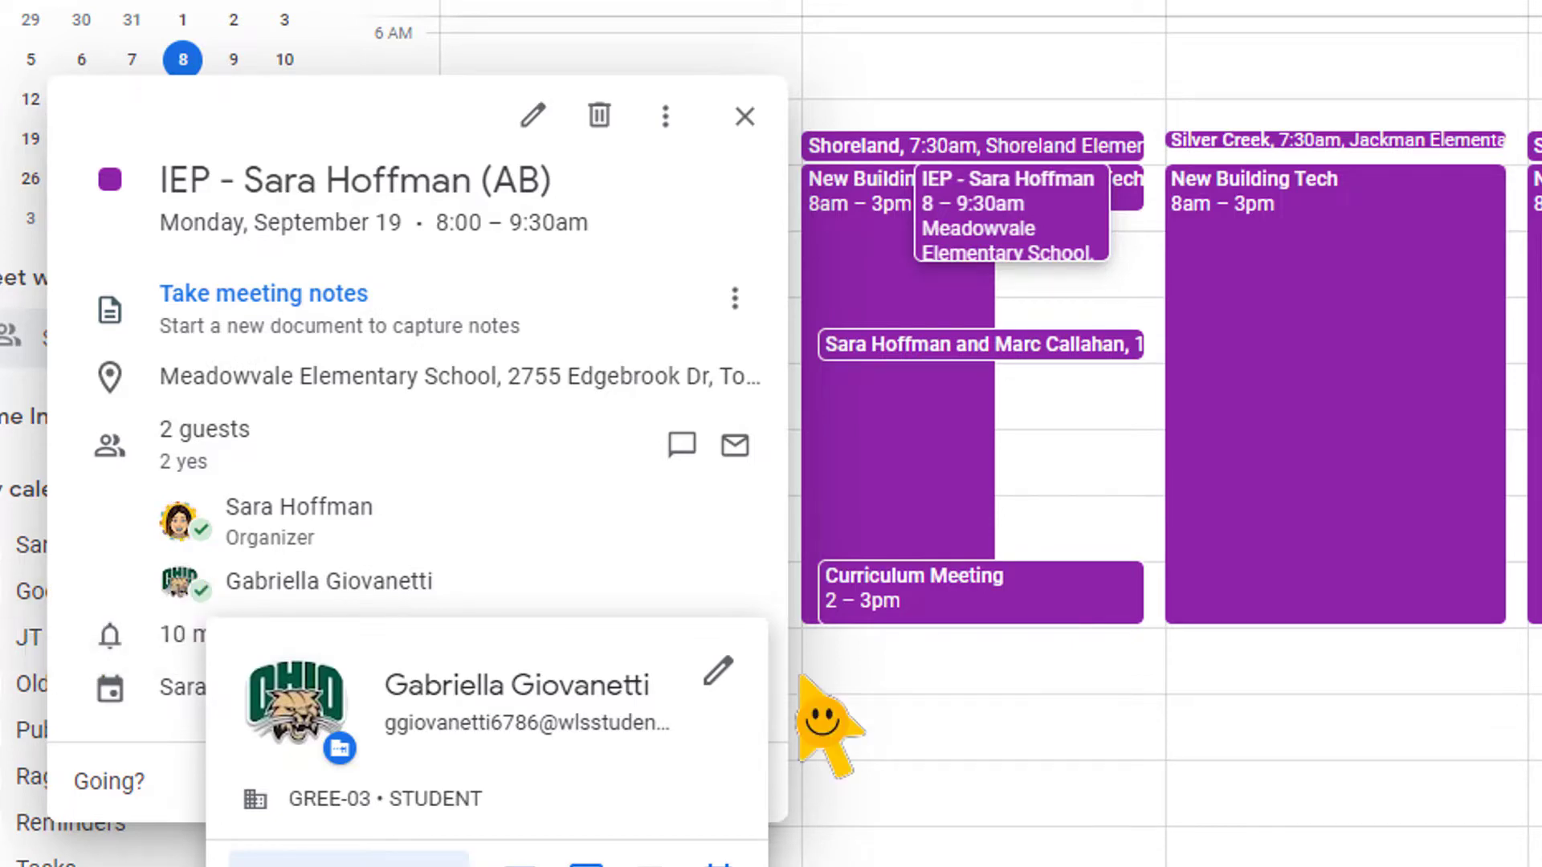
click(1163, 776)
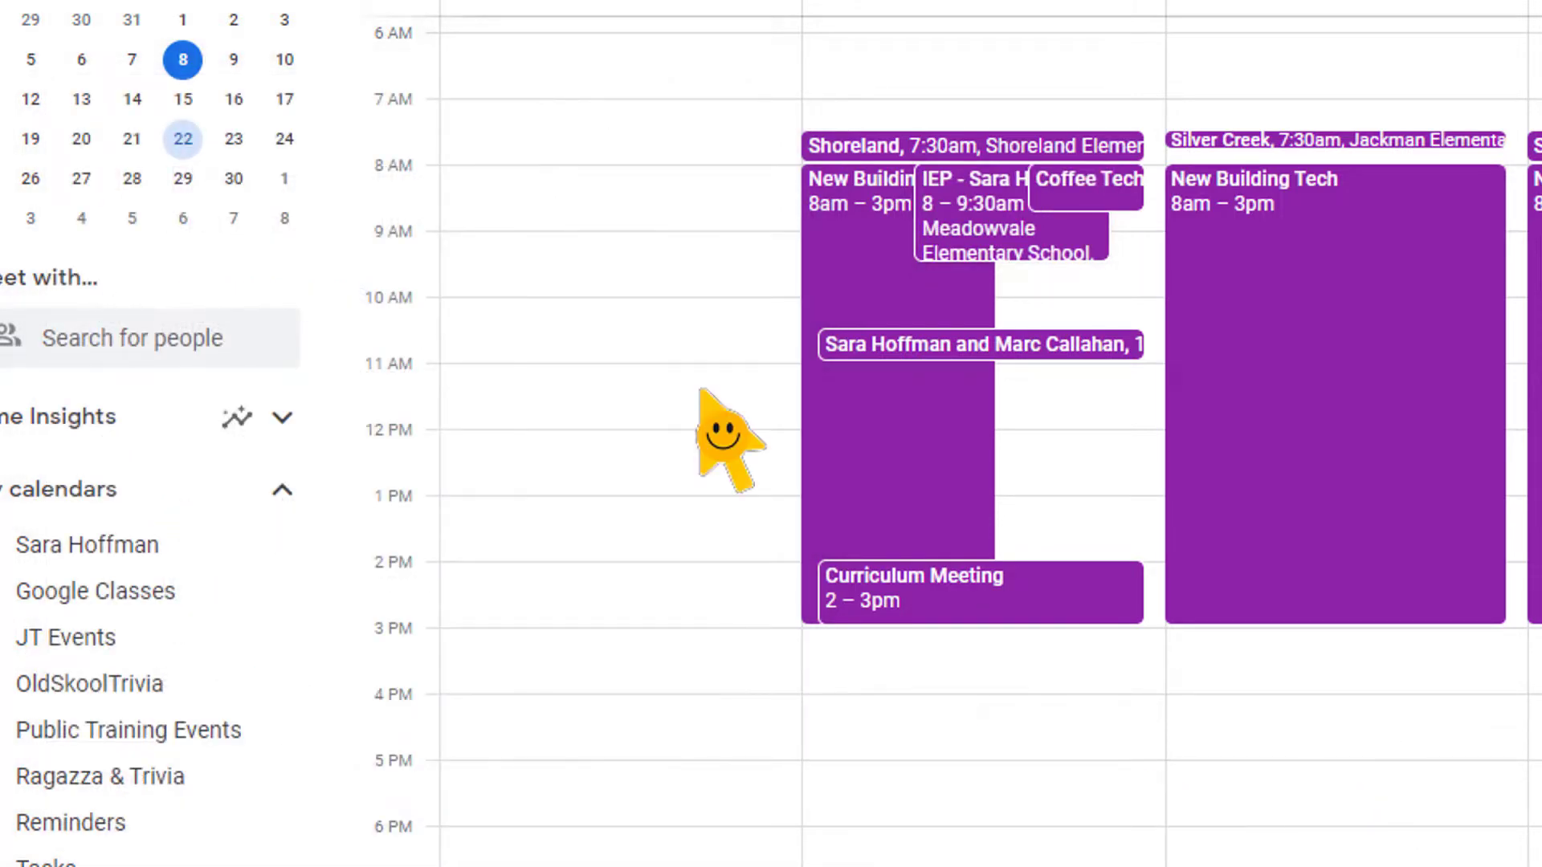
Toggle off your own calendar under My calendars to hide its purple events
click(80, 553)
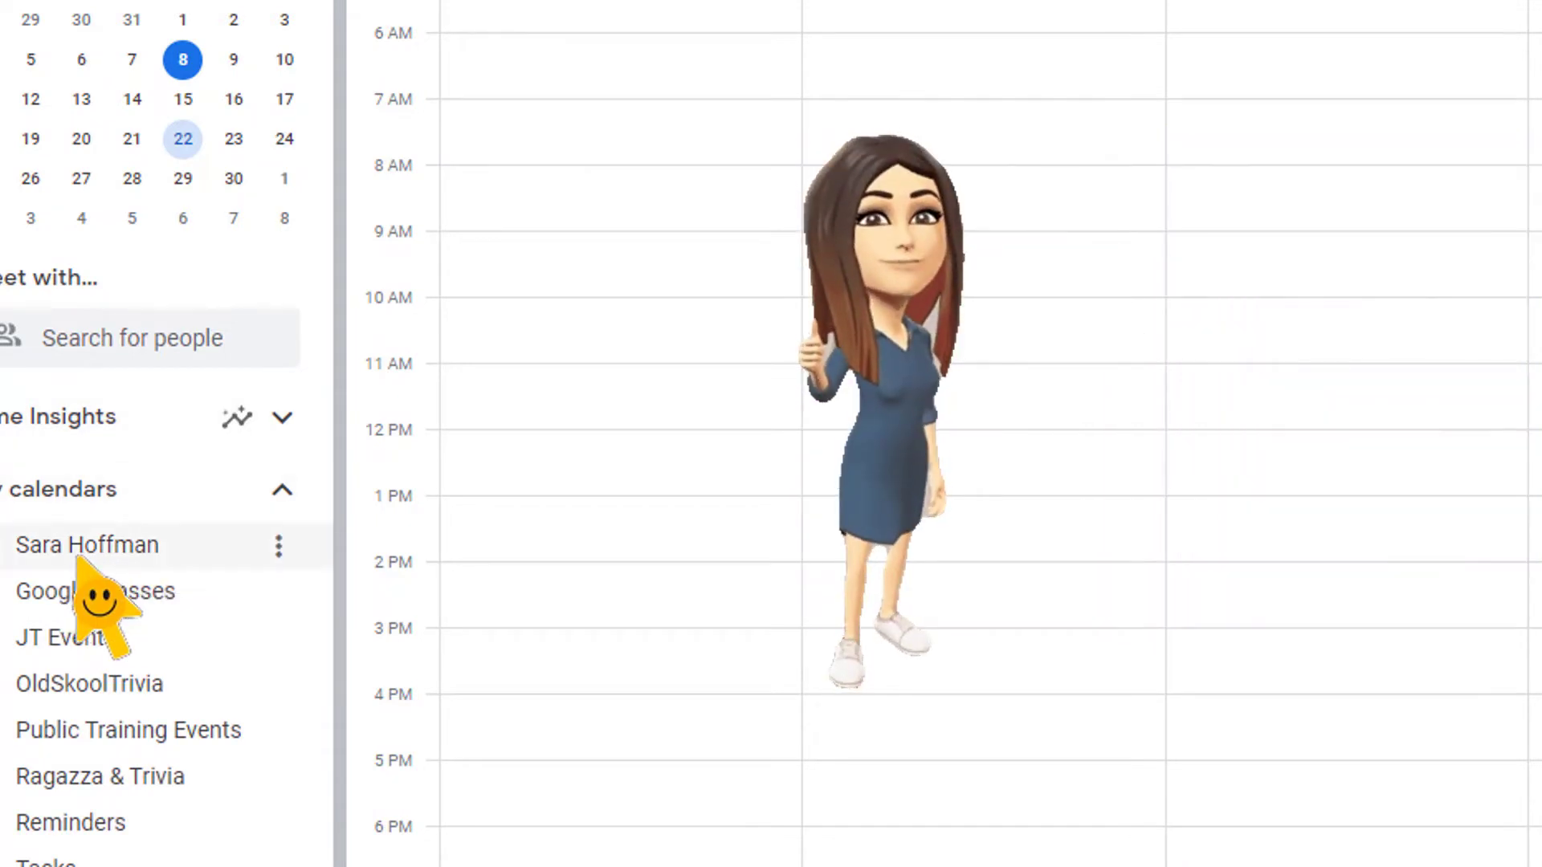